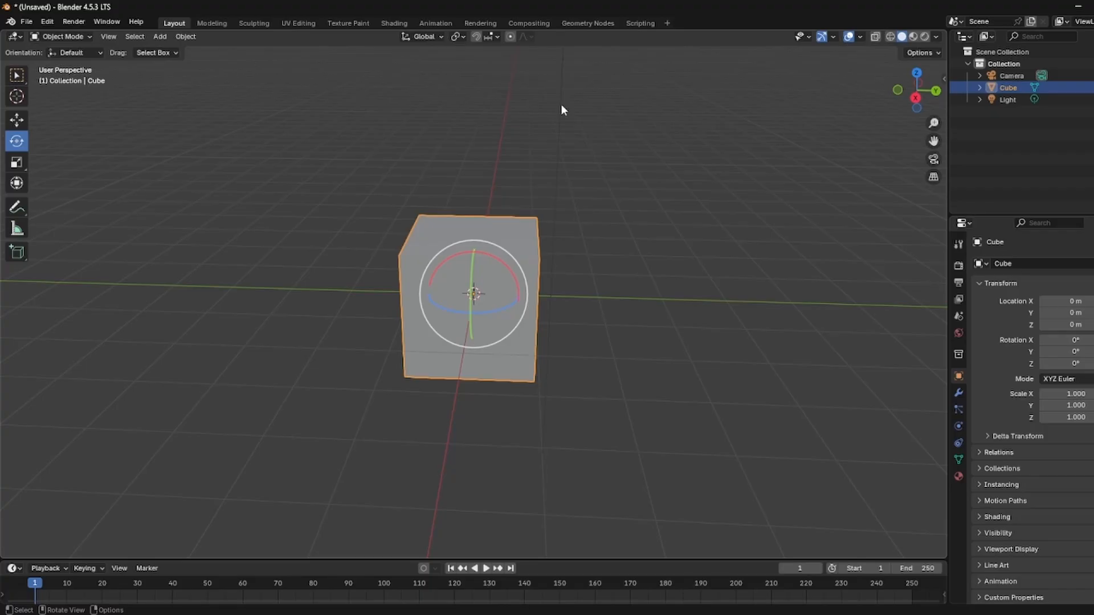
Step: Subdivide the default cube's mesh once in the Modeling workspace
right_click(402, 283)
right_click(450, 292)
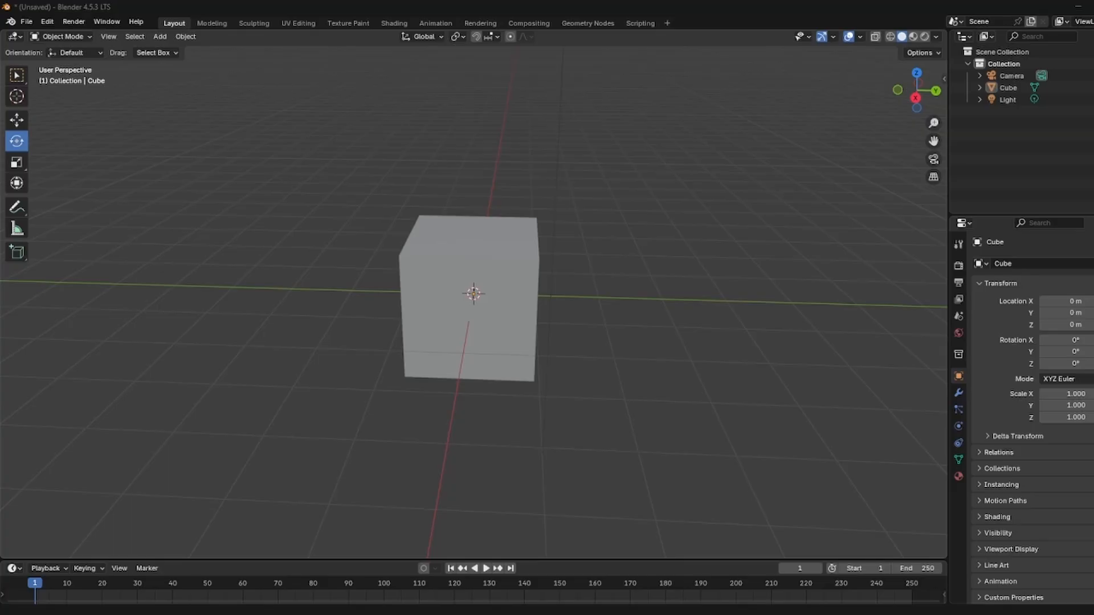
click(114, 24)
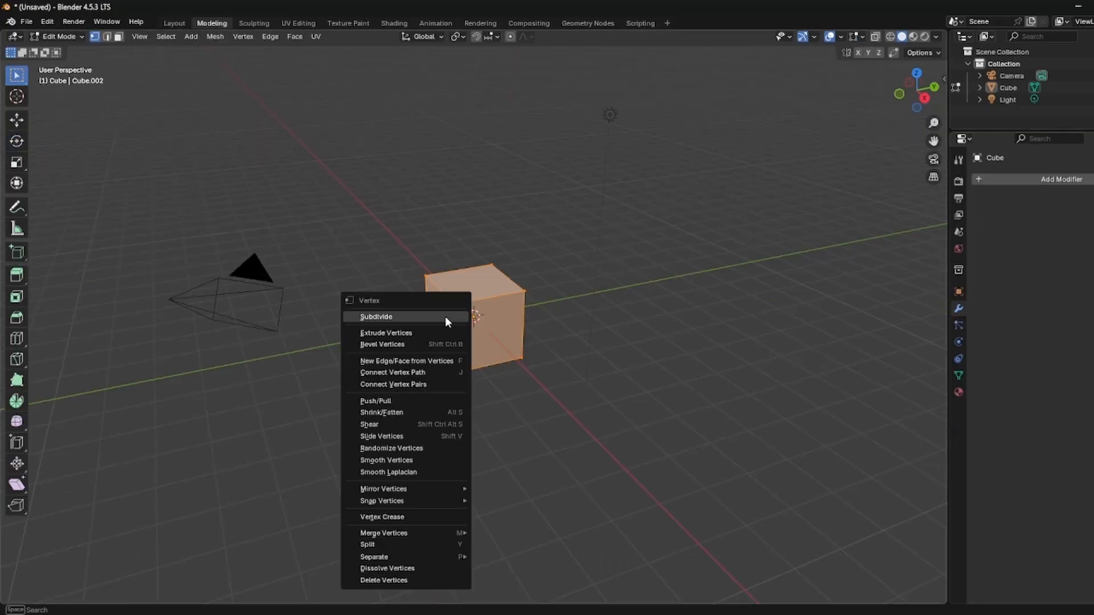
click(446, 316)
key(b)
drag(475, 306, 501, 313)
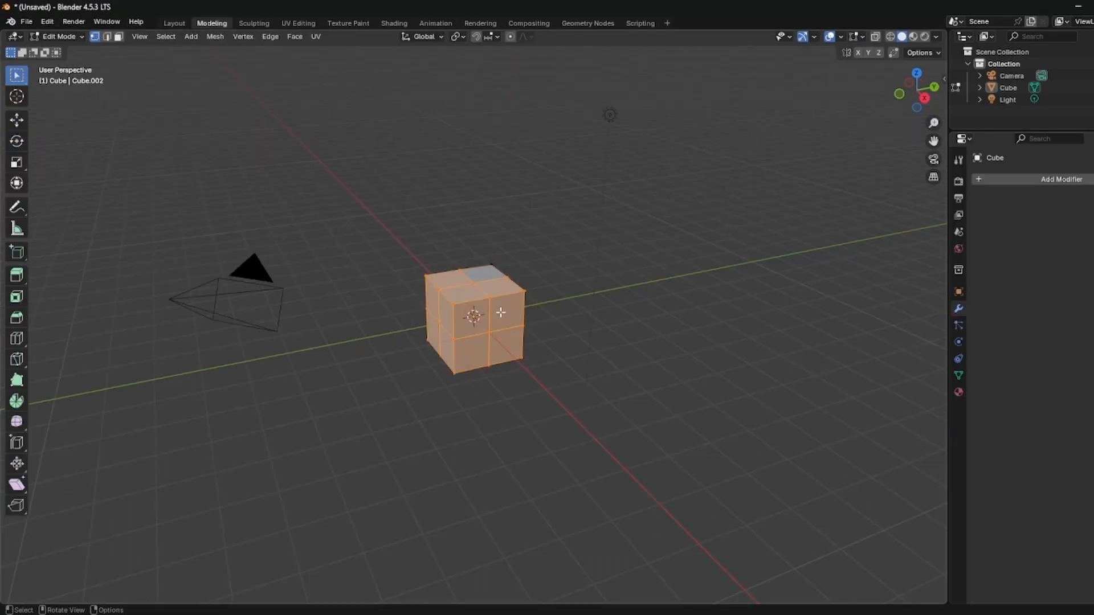
drag(315, 164, 599, 380)
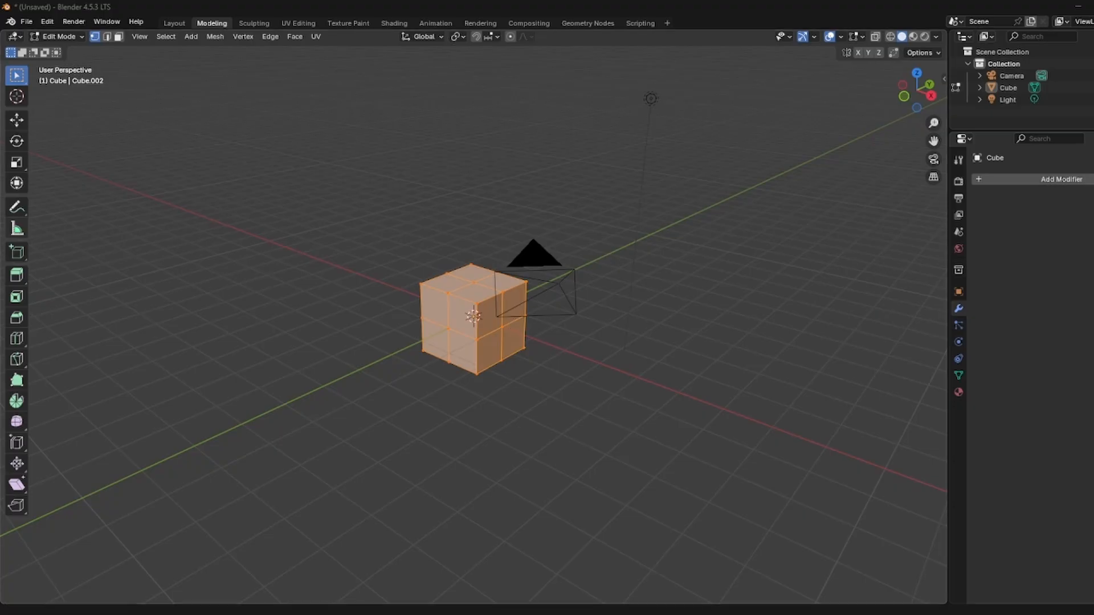
middle_drag(477, 304, 520, 296)
drag(366, 234, 638, 592)
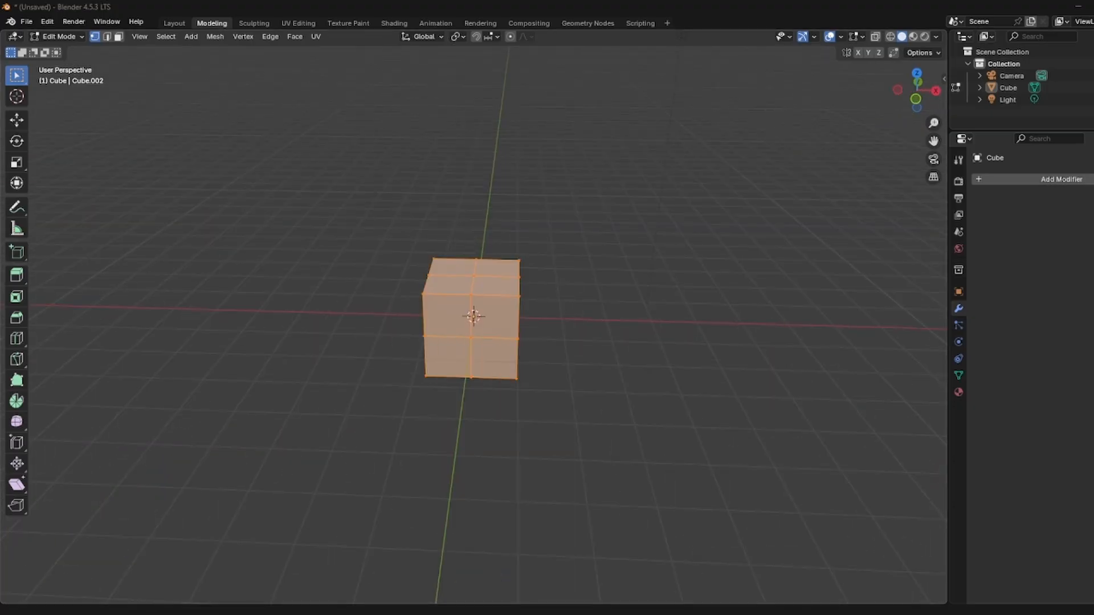
Step: Try to round the subdivided default cube with the Smooth tool
click(19, 425)
drag(497, 294, 786, 400)
middle_drag(616, 330, 462, 340)
key(x)
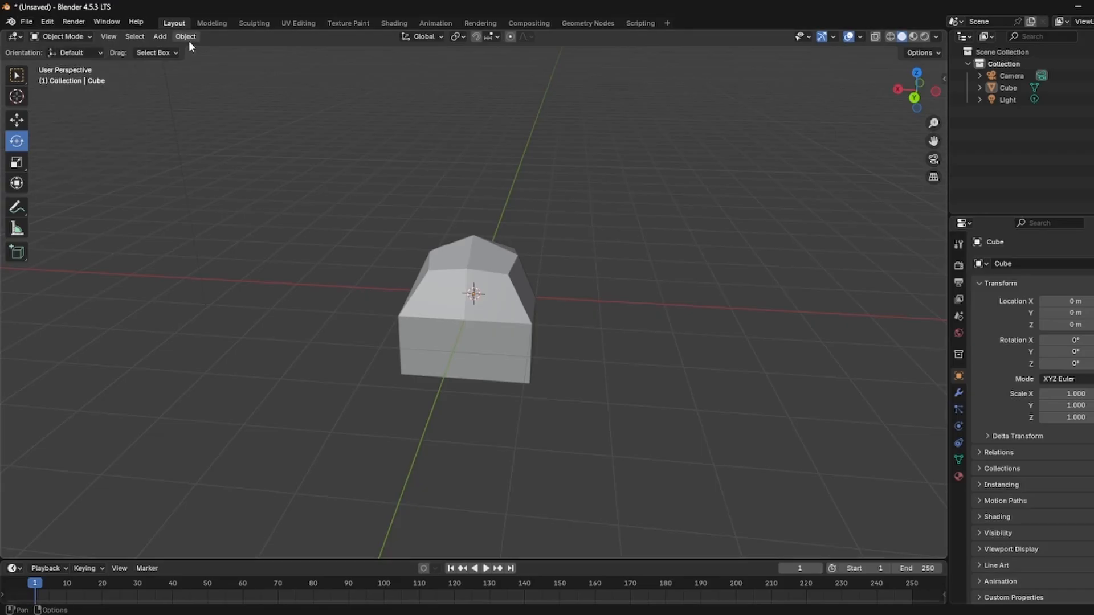
Step: Delete the misshapen cube in the Layout workspace and add a new mesh cube at the origin
click(473, 319)
key(Delete)
click(159, 36)
mouse_move(171, 51)
click(279, 61)
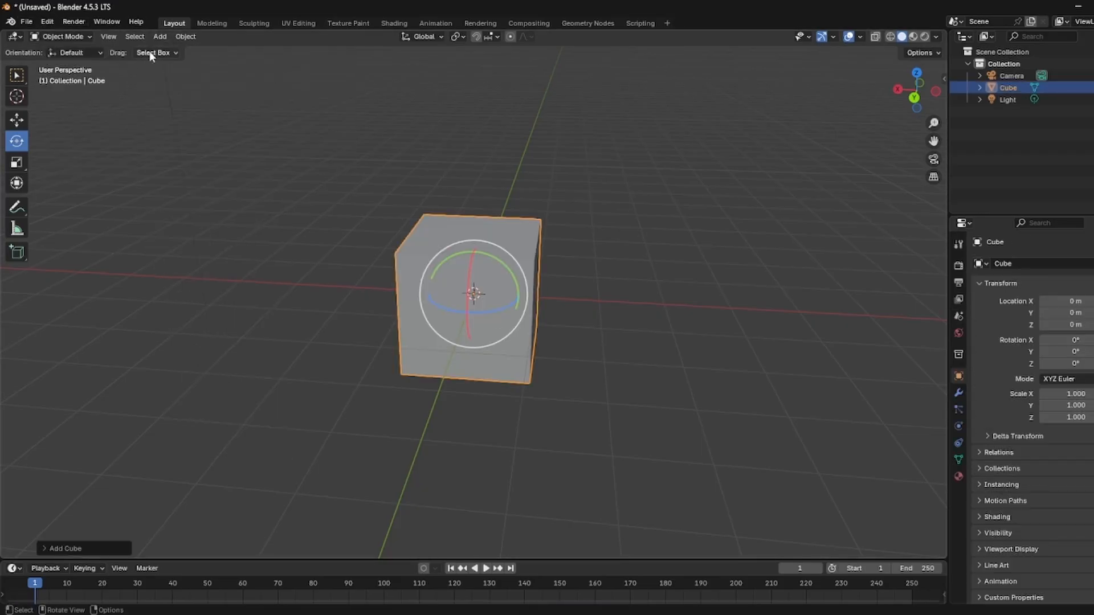
Step: Subdivide the new cube's mesh in the Modeling workspace and round it with the Smooth tool
click(212, 23)
right_click(361, 303)
click(362, 301)
drag(474, 261, 759, 228)
middle_drag(772, 247, 405, 286)
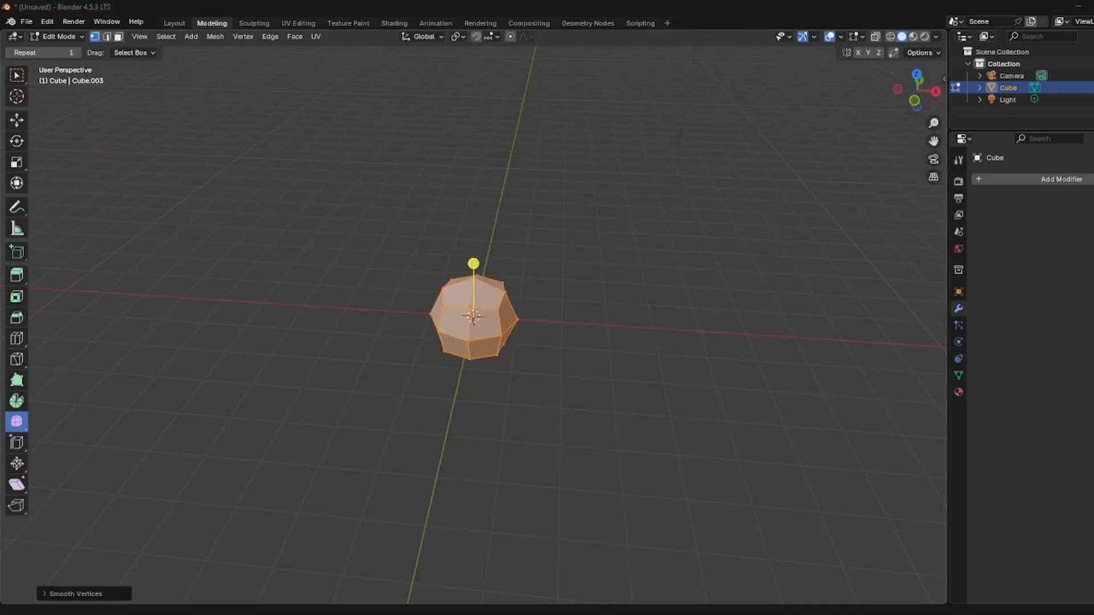
middle_drag(555, 247, 761, 274)
scroll(570, 308, up, 2)
drag(428, 339, 286, 340)
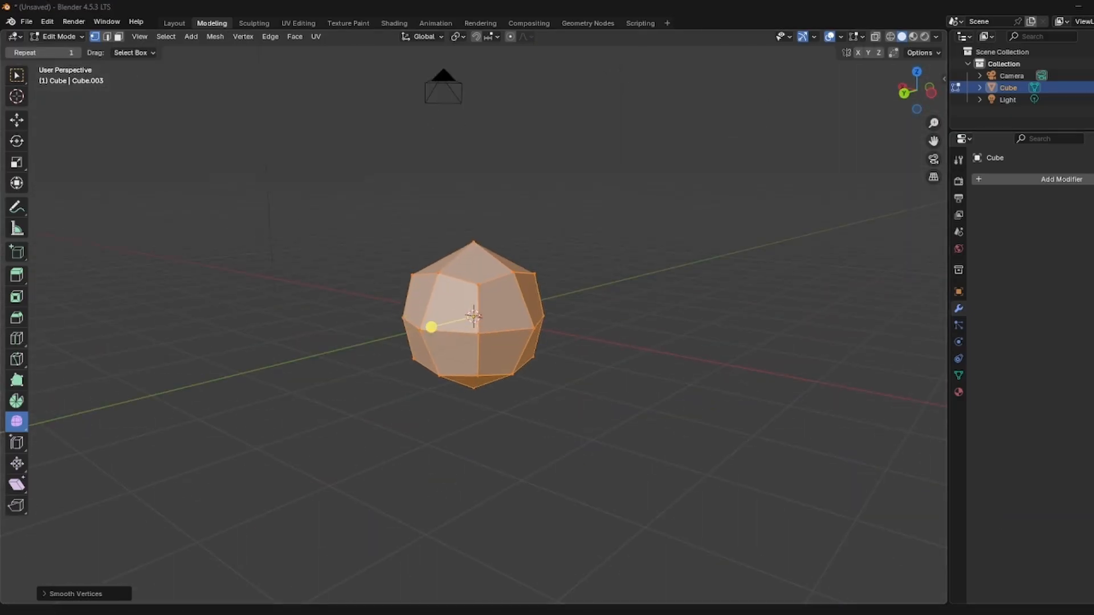
Step: Subdivide the rounded mesh again and smooth its vertices into a finer sphere-like shape
right_click(480, 297)
click(429, 297)
drag(456, 340, 644, 338)
mouse_move(645, 337)
middle_down()
mouse_move(547, 317)
mouse_move(635, 271)
mouse_move(649, 244)
mouse_move(618, 281)
mouse_move(656, 251)
mouse_move(559, 272)
mouse_move(536, 297)
middle_up()
key(shift+z)
click(902, 36)
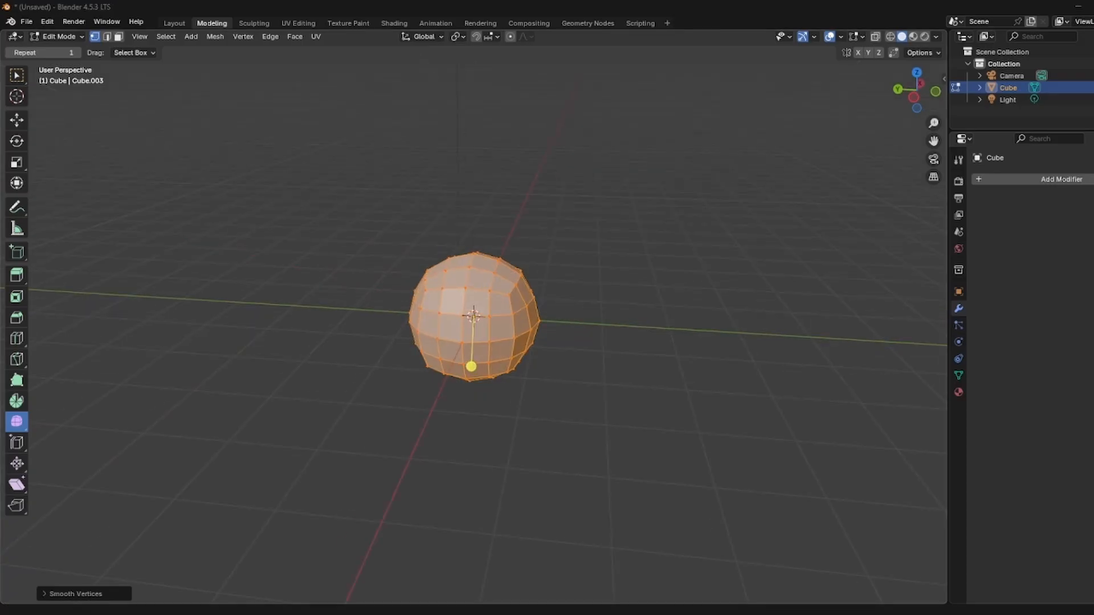
Step: In the right wireframe view, select the +Y half of the sphere and extrude it about 0.81 m along Y
key(KP_3)
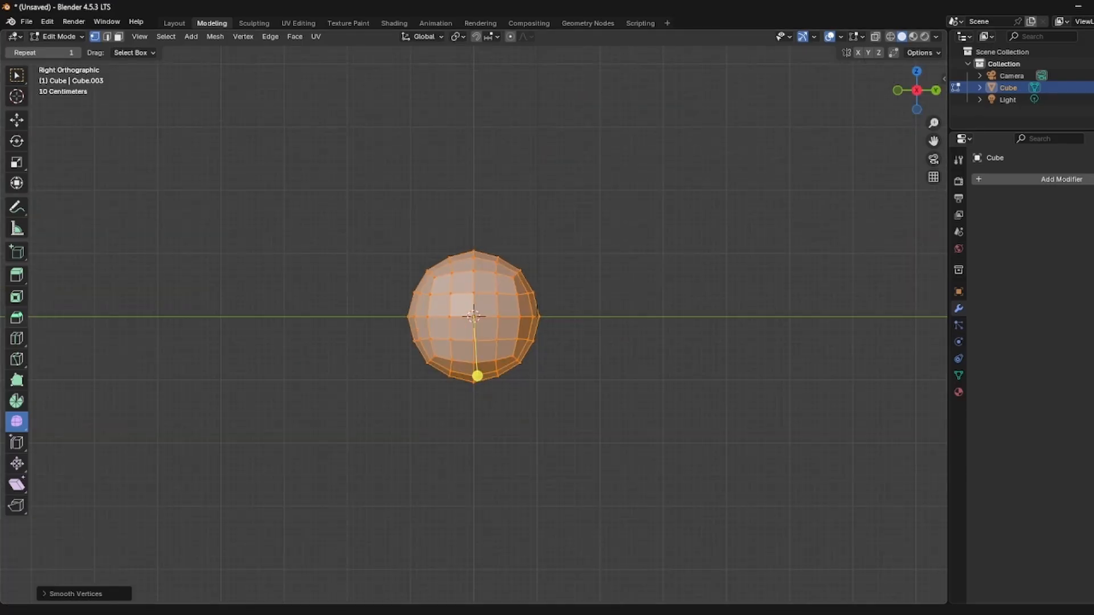
click(890, 36)
scroll(547, 336, up, 3)
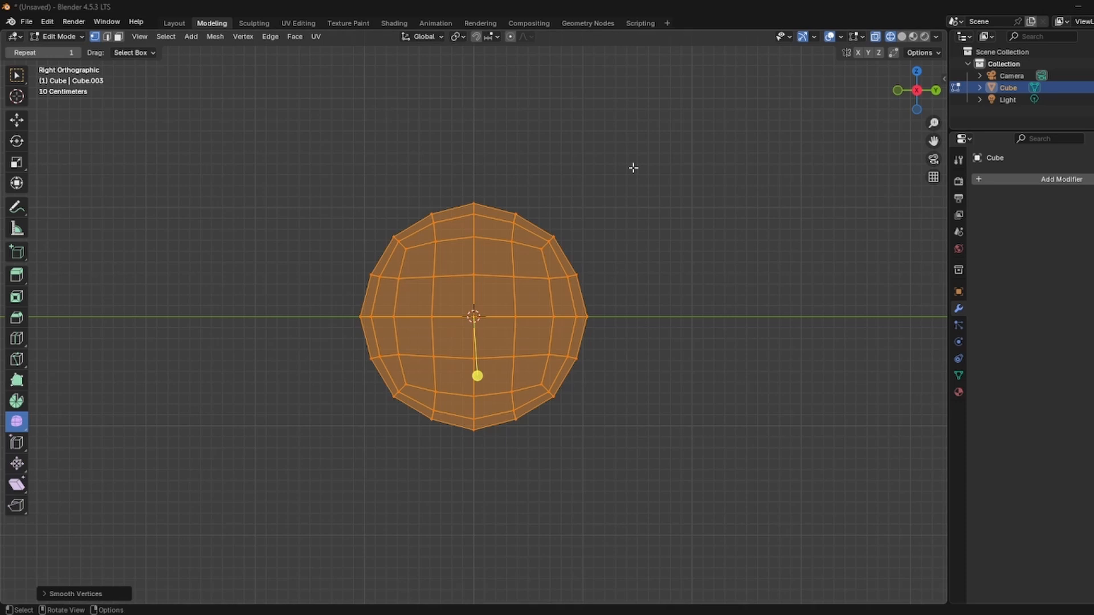
drag(634, 150, 479, 447)
shift+drag(561, 95, 447, 478)
key(e)
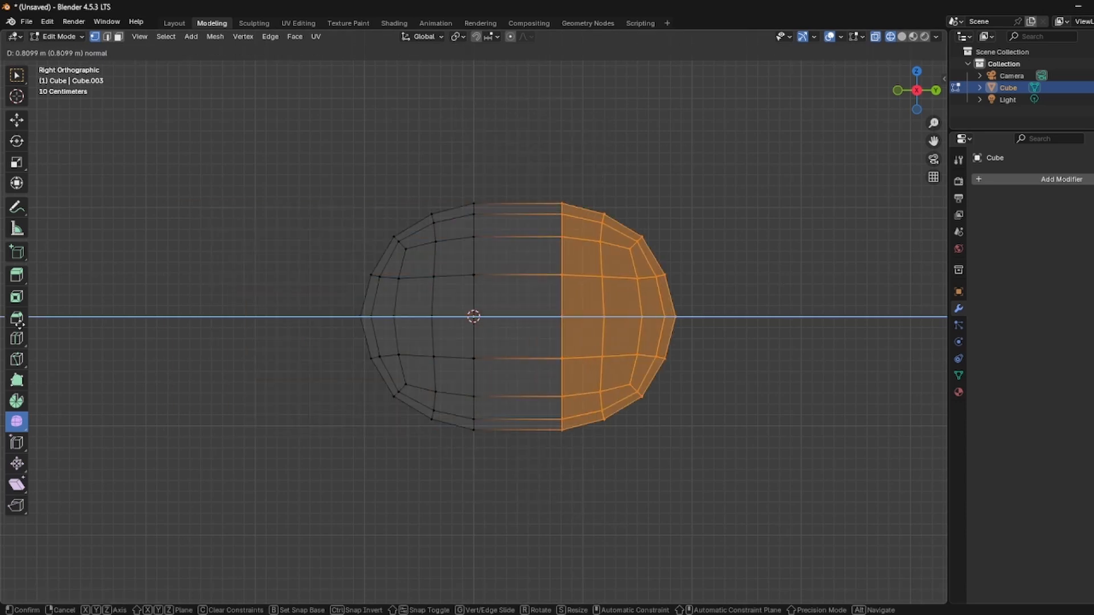
click(15, 325)
middle_drag(603, 151, 630, 152)
Step: Move the whole elongated mesh so it is roughly centred on the origin, and return to solid shading
key(a)
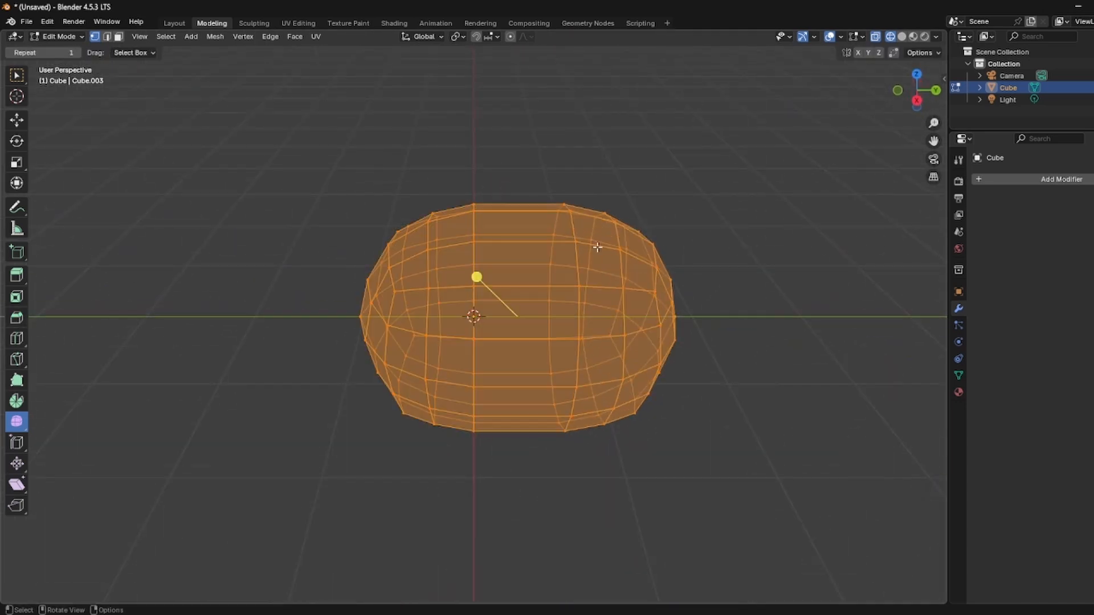
key(g)
click(493, 306)
click(917, 84)
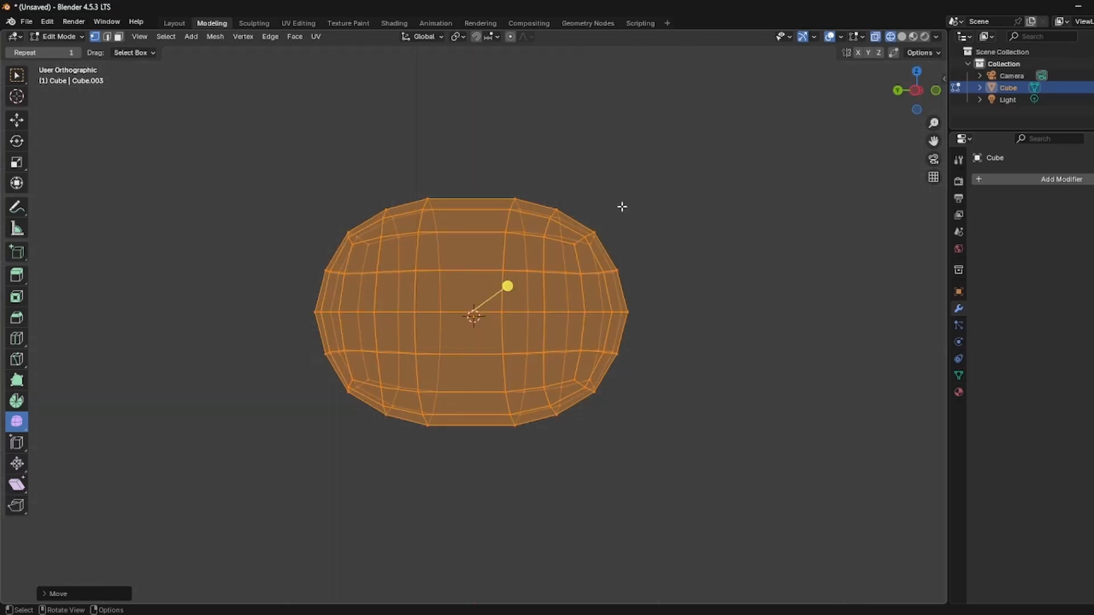
scroll(623, 206, down, 3)
click(902, 36)
middle_drag(592, 194, 587, 245)
click(319, 246)
Step: Switch to face selection and smooth a single corner face on the underside of the body
scroll(319, 245, up, 1)
mouse_move(319, 245)
middle_down()
mouse_move(281, 213)
mouse_move(364, 216)
middle_up()
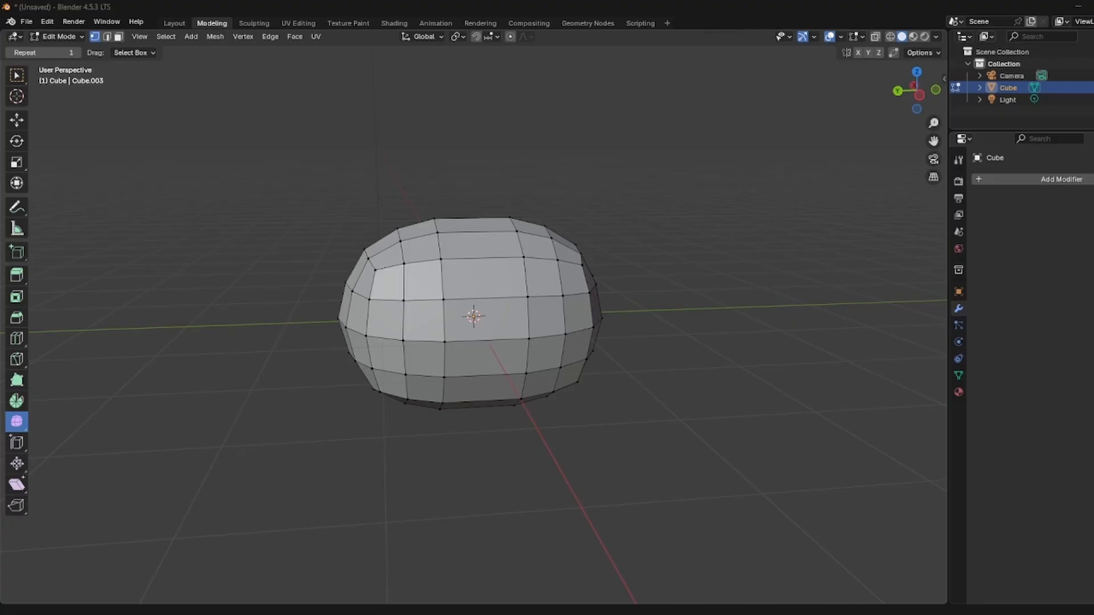
middle_drag(319, 319, 448, 233)
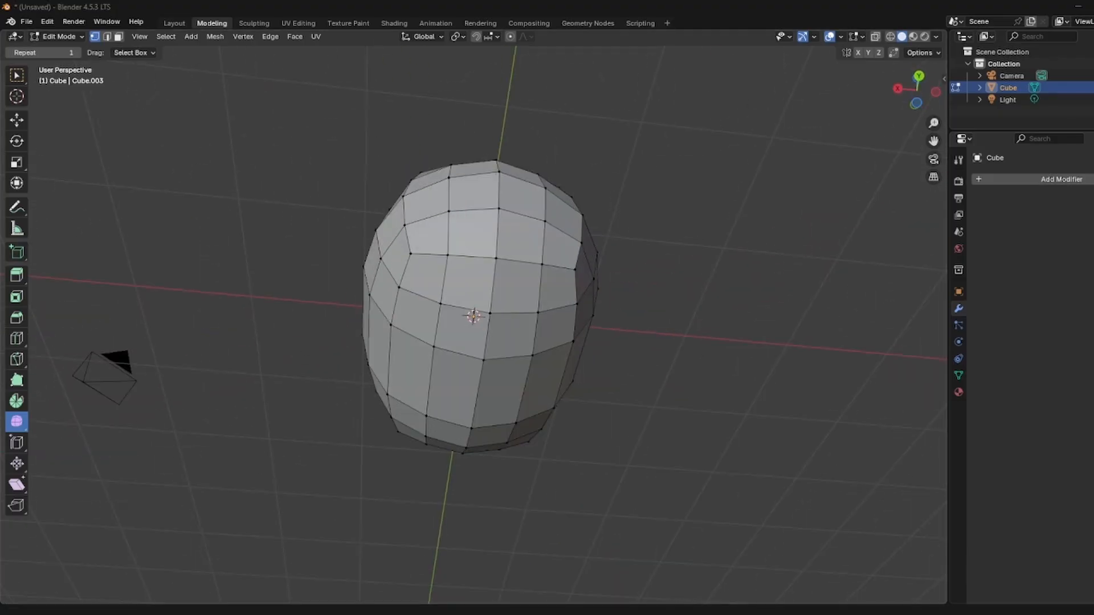
key(3)
click(411, 323)
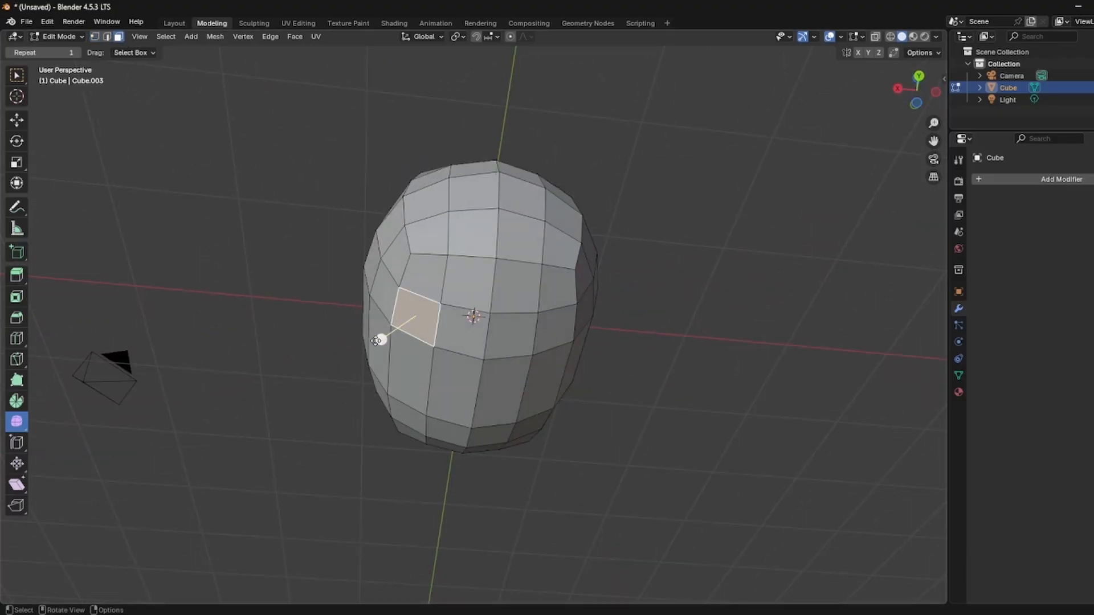
click(554, 331)
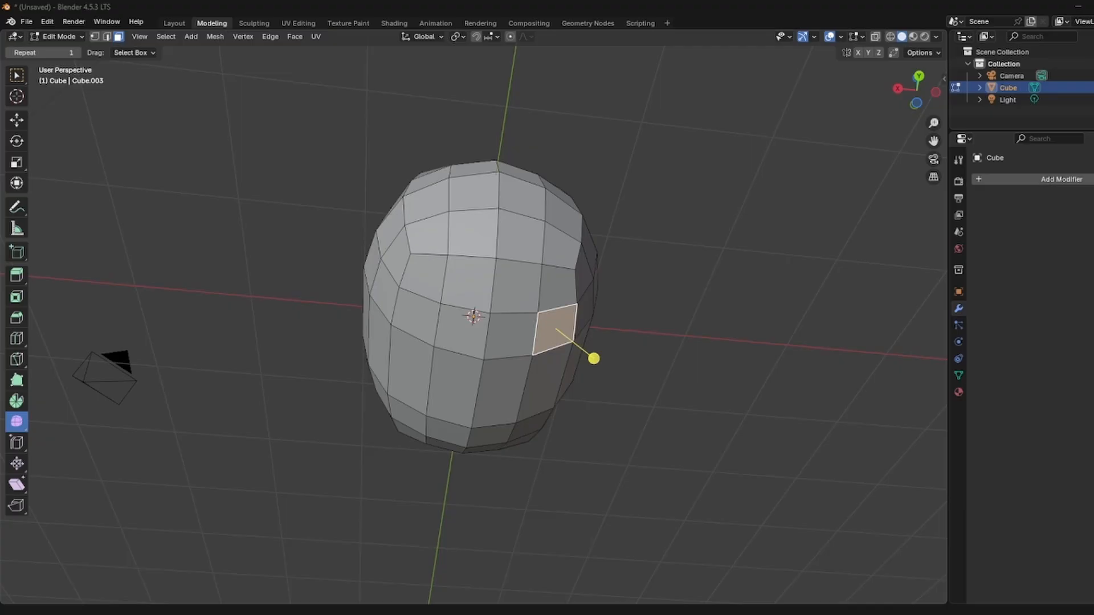
middle_drag(655, 319, 723, 217)
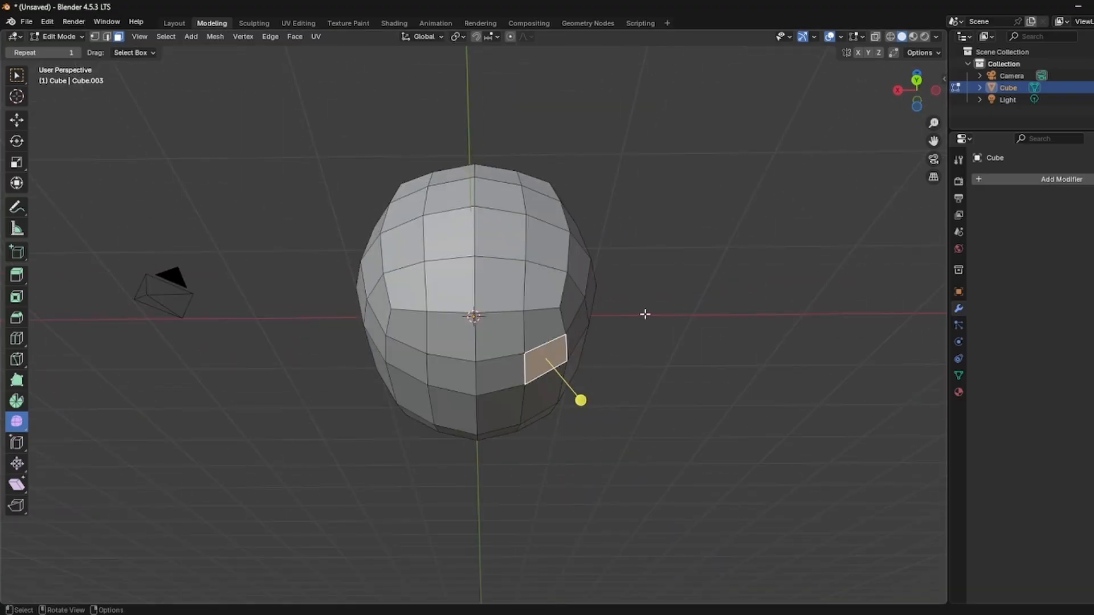
scroll(639, 323, up, 1)
right_click(391, 365)
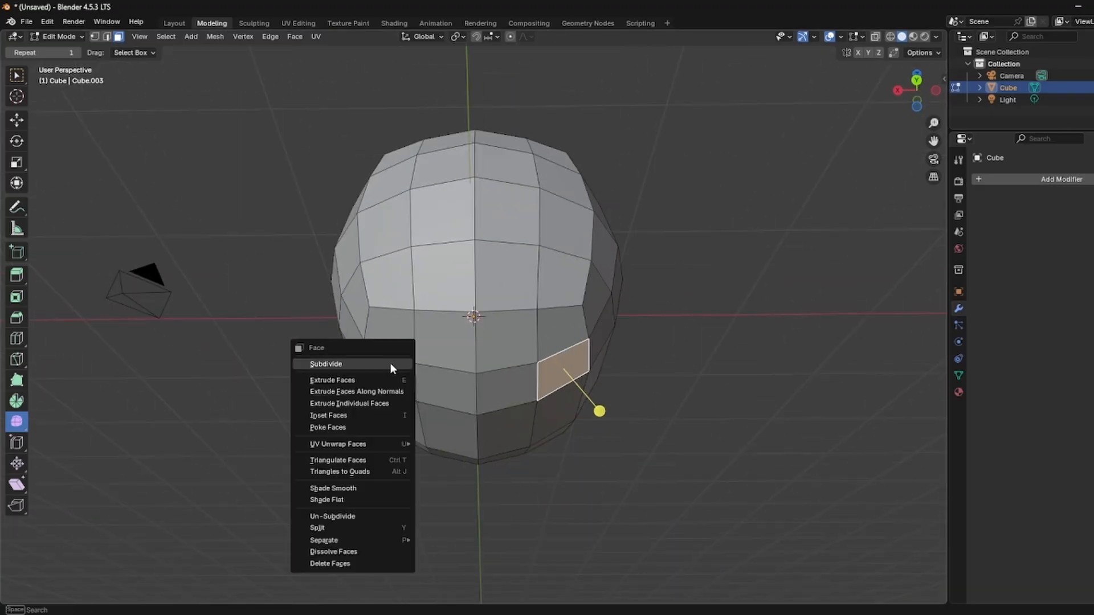
click(389, 369)
drag(356, 412, 256, 394)
middle_drag(257, 396, 200, 496)
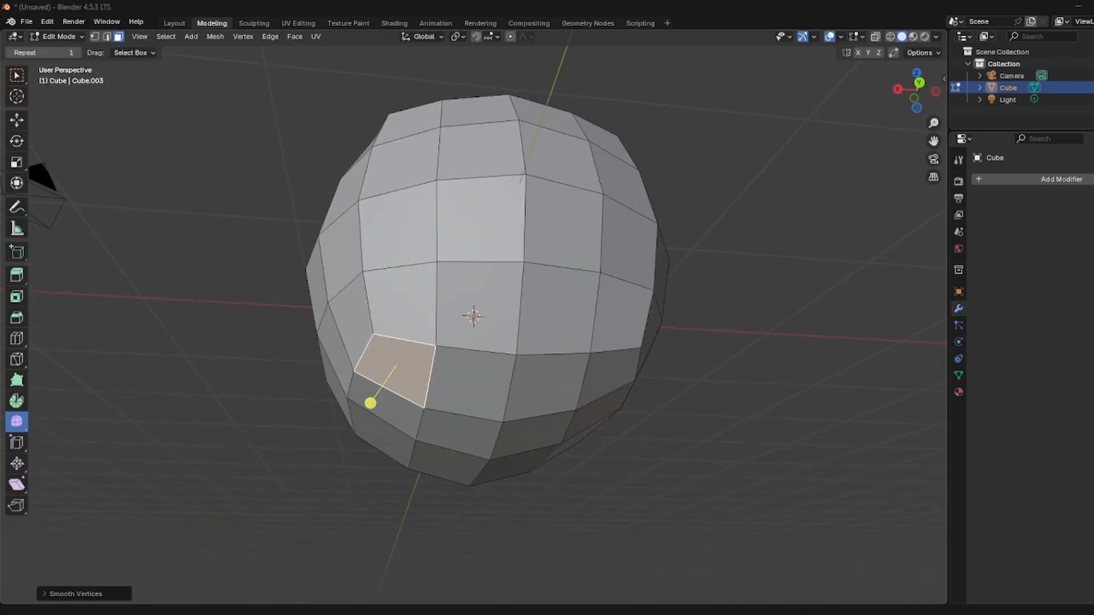
Step: Smooth the four lower corner faces of the body together and extrude them downward into short legs
scroll(564, 439, down, 5)
middle_drag(564, 439, 464, 442)
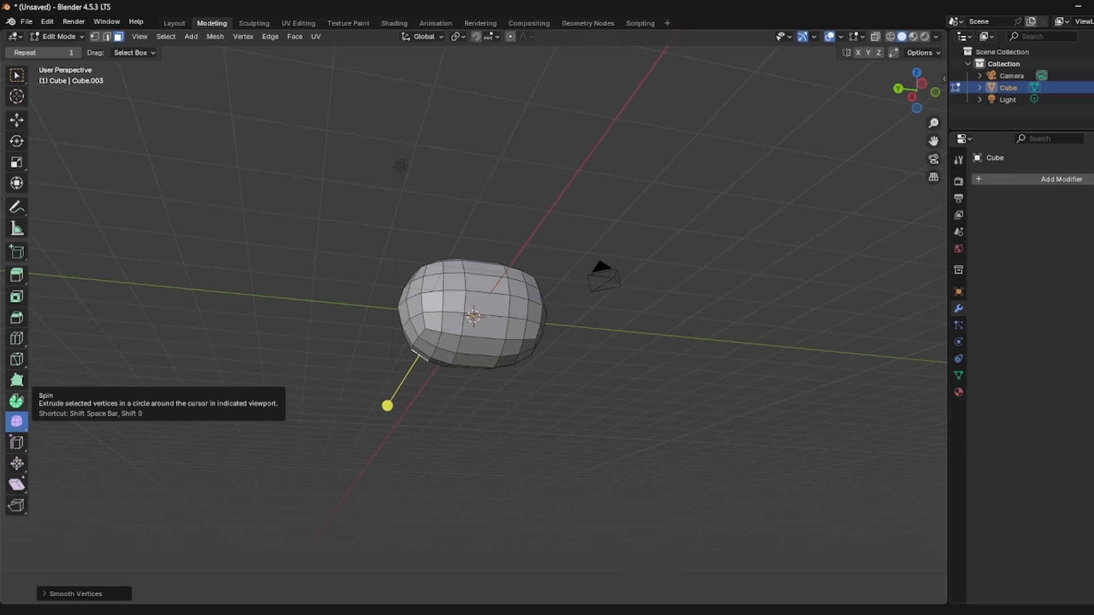
middle_drag(389, 500, 464, 476)
scroll(464, 476, up, 2)
click(483, 302)
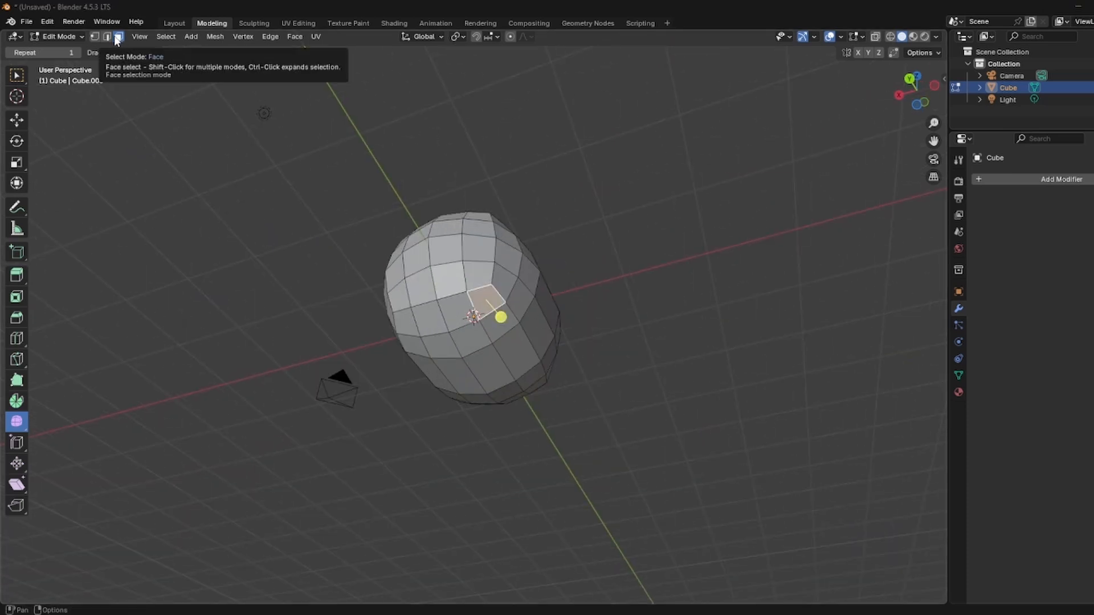
click(405, 326)
click(491, 302)
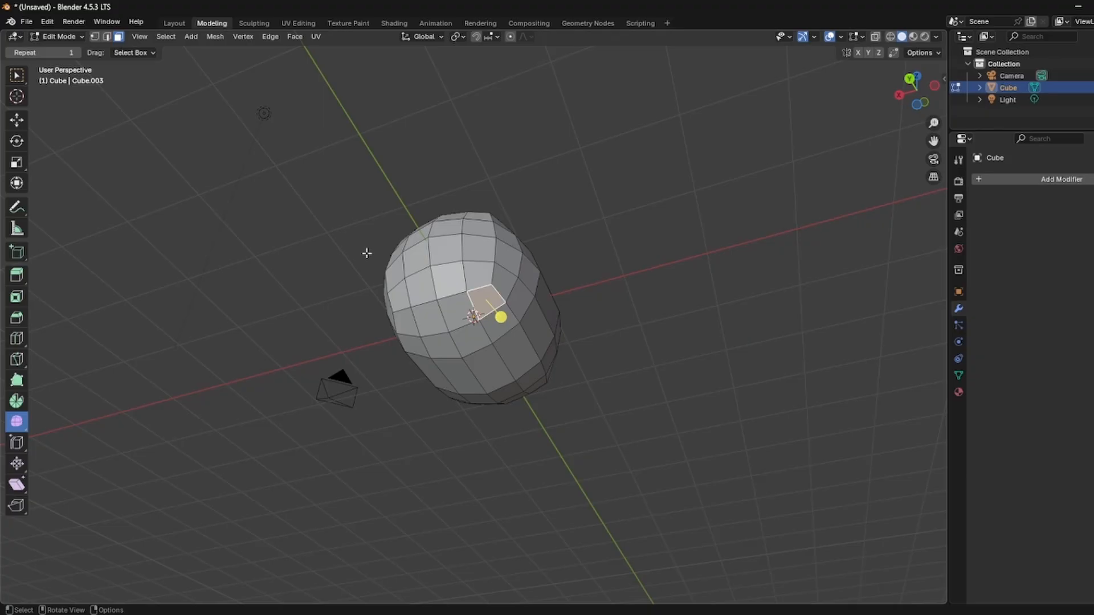
shift+click(410, 326)
middle_drag(410, 327, 376, 307)
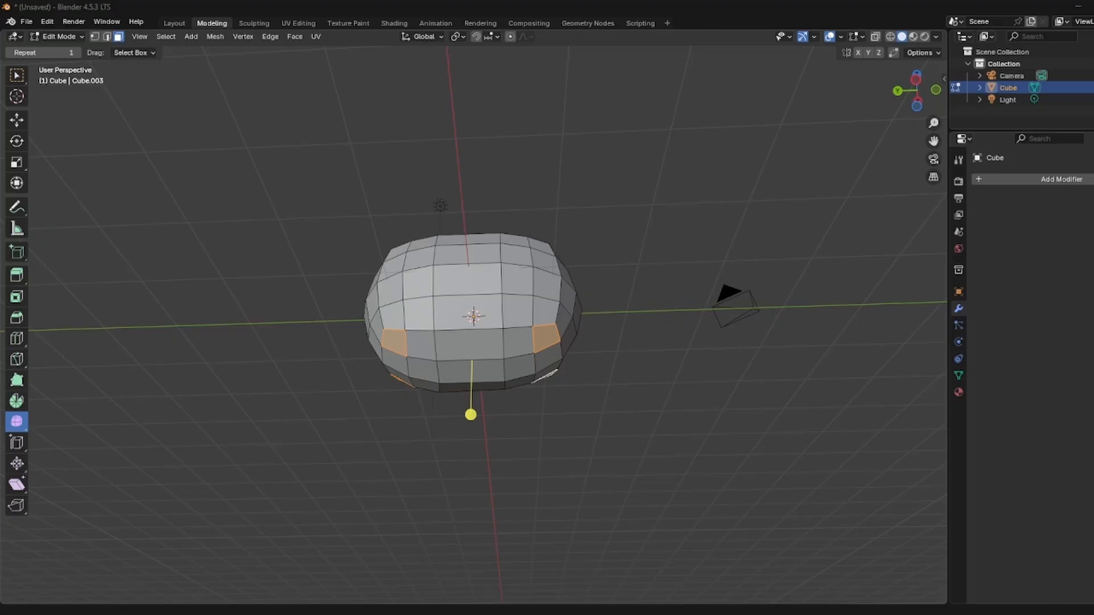
click(916, 80)
drag(471, 426, 470, 452)
middle_drag(577, 476, 462, 443)
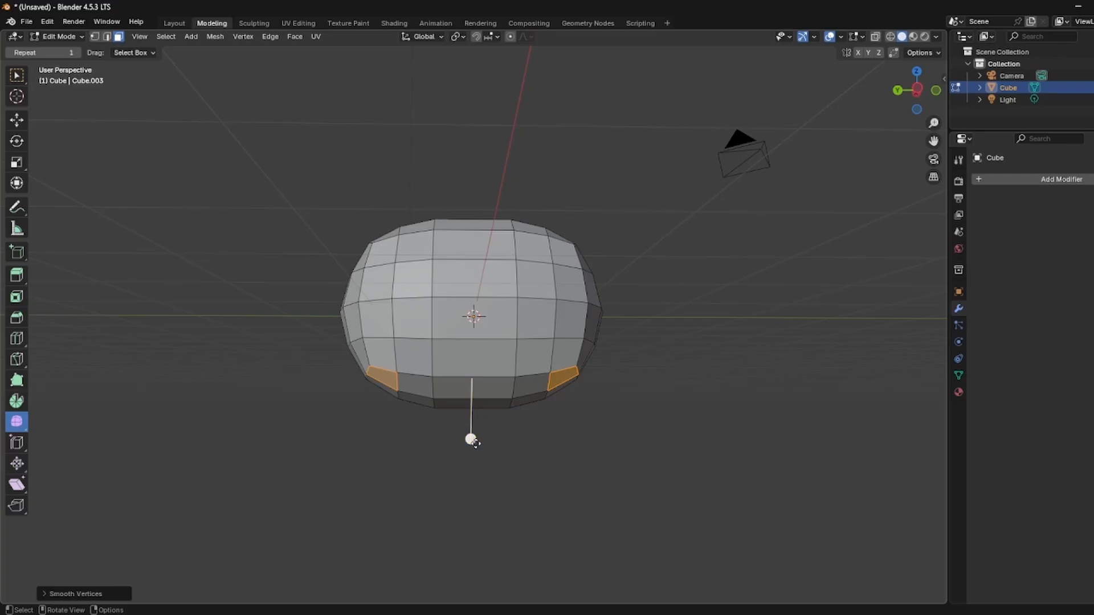
key(e)
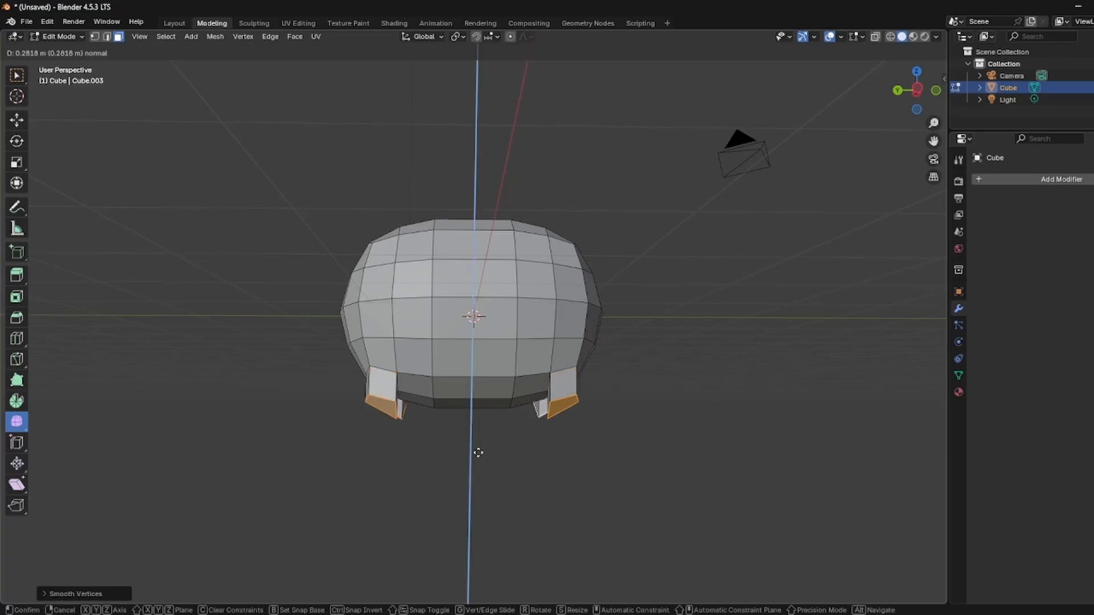
click(473, 464)
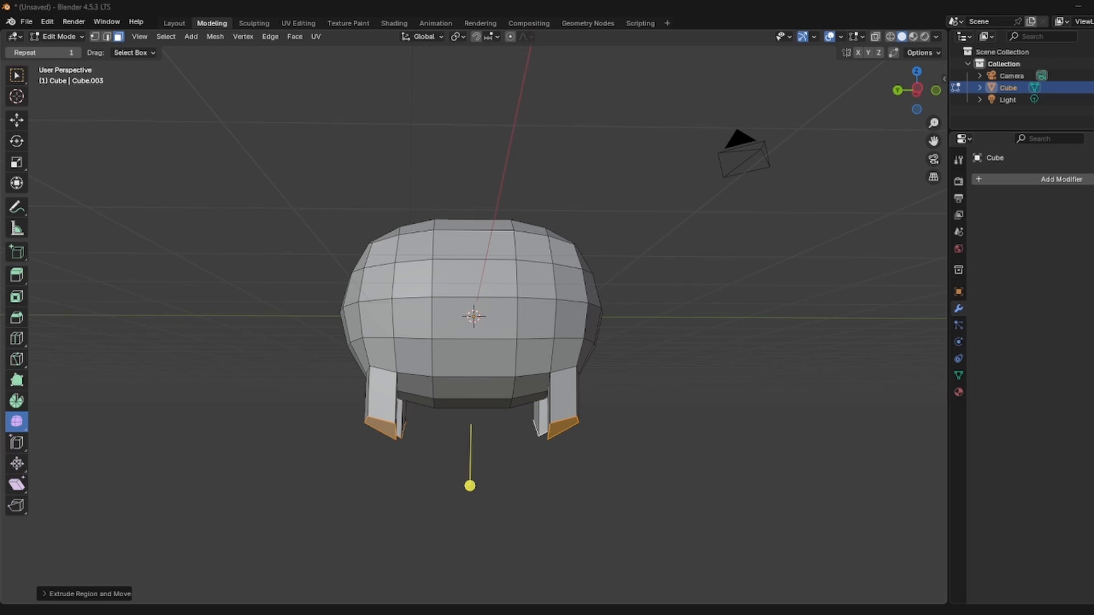
Step: Select the end faces of all four legs and fill a face connecting them
click(496, 450)
click(564, 428)
middle_drag(495, 430, 638, 356)
click(448, 295)
click(557, 329)
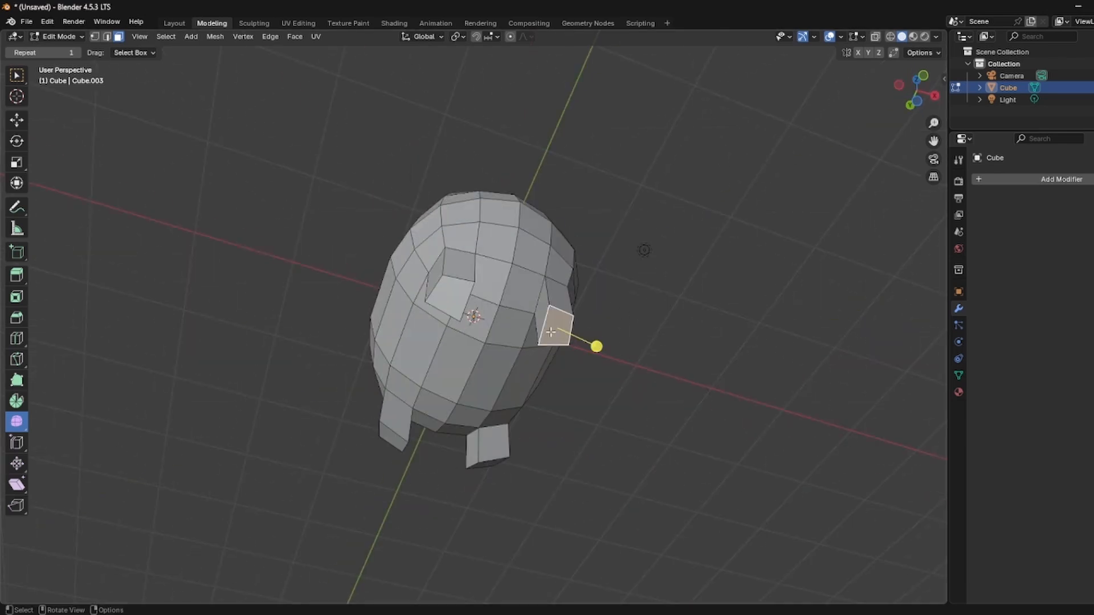
click(489, 463)
click(394, 438)
shift+click(447, 296)
shift+click(556, 329)
shift+click(492, 463)
key(f)
key(v)
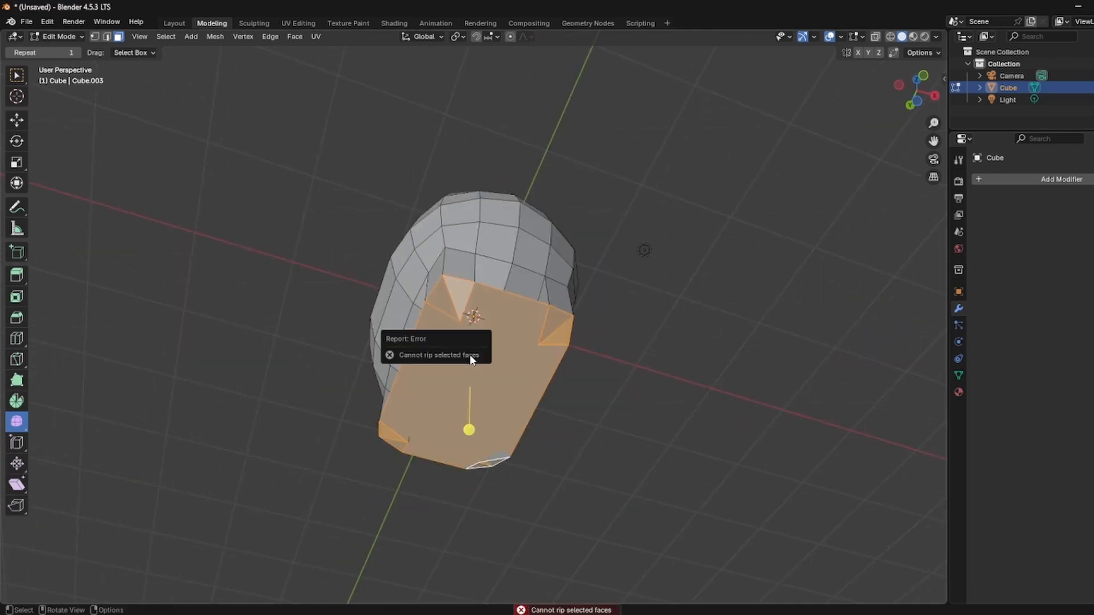
middle_drag(470, 354, 368, 502)
key(ctrl+f)
key(Escape)
key(x)
click(467, 459)
click(26, 21)
key(ctrl+z)
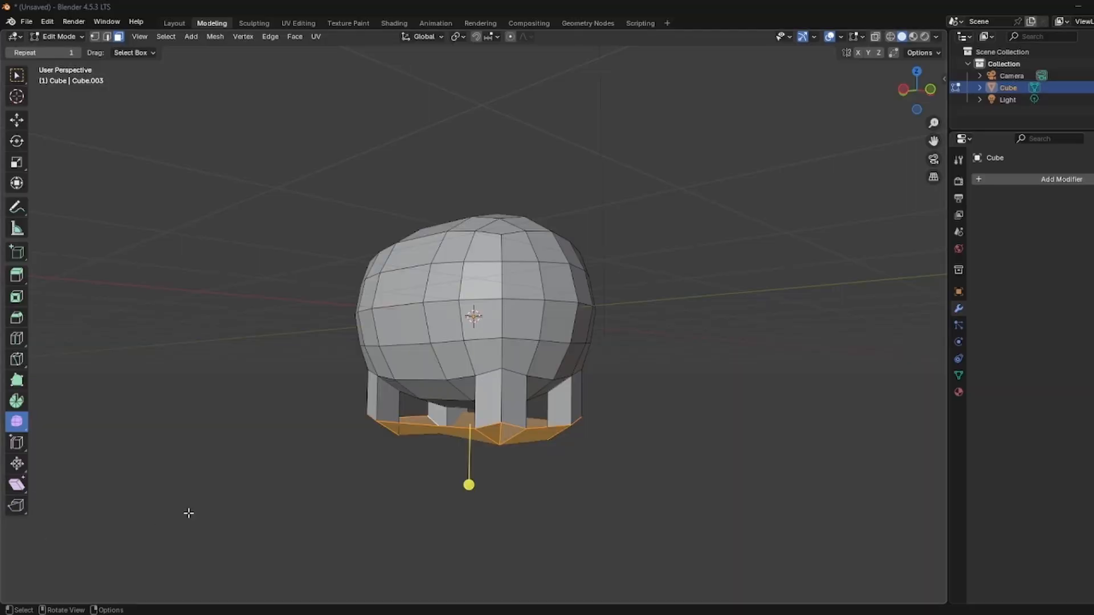
key(ctrl+KP_3)
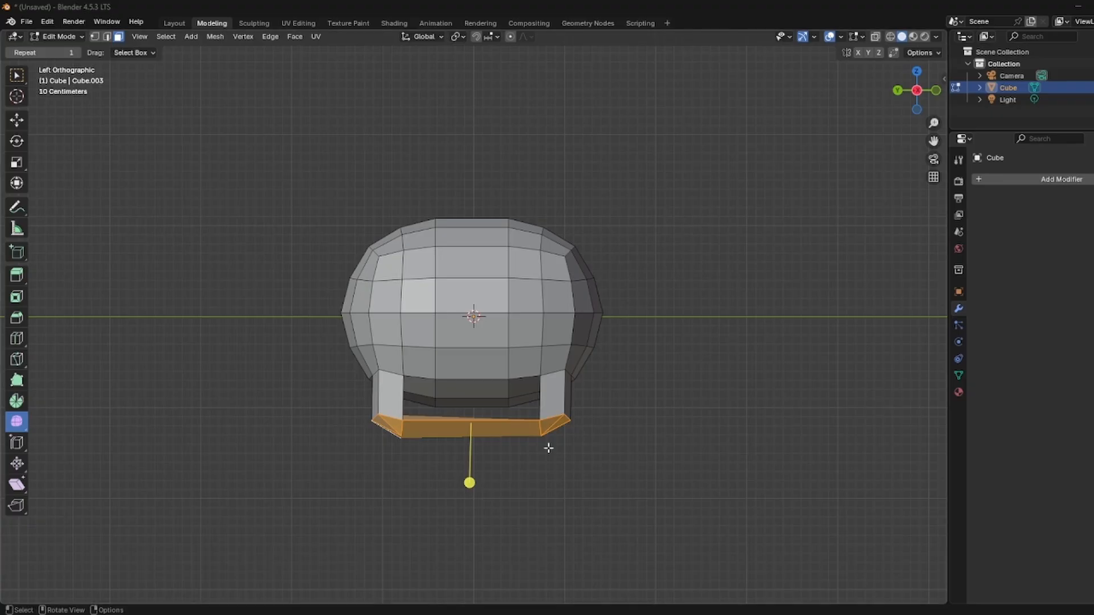
key(ctrl+z)
key(ctrl+z)
right_click(428, 497)
middle_drag(504, 474, 547, 376)
click(26, 21)
Step: Flatten the face joining the leg bottoms by scaling it to 0 along the global Z axis
click(578, 341)
middle_drag(578, 340, 487, 417)
click(476, 437)
text(sz0)
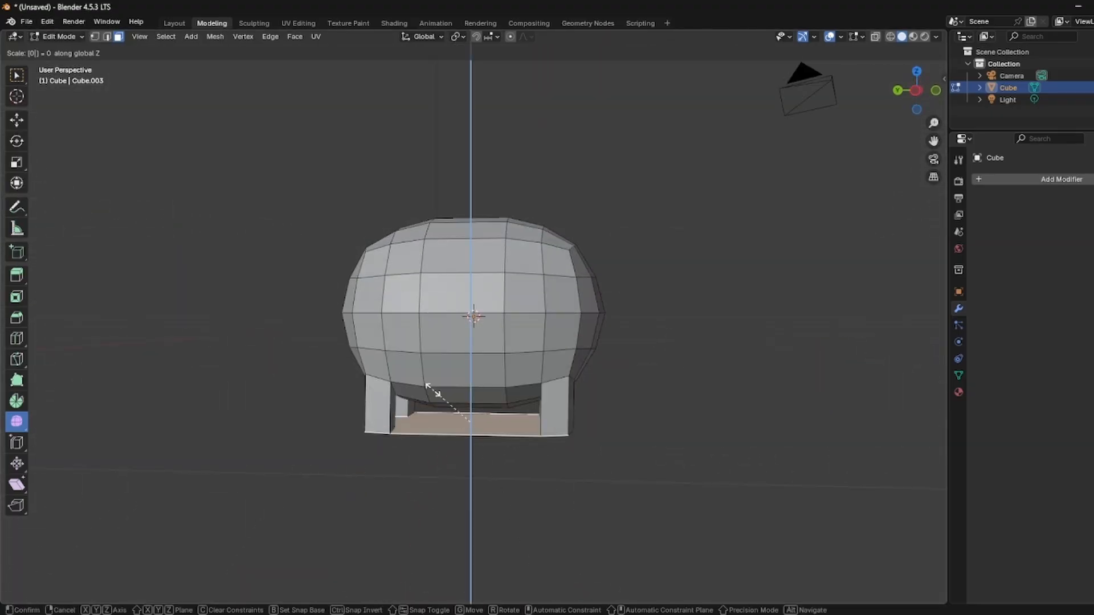
key(Return)
middle_drag(435, 391, 474, 510)
click(153, 114)
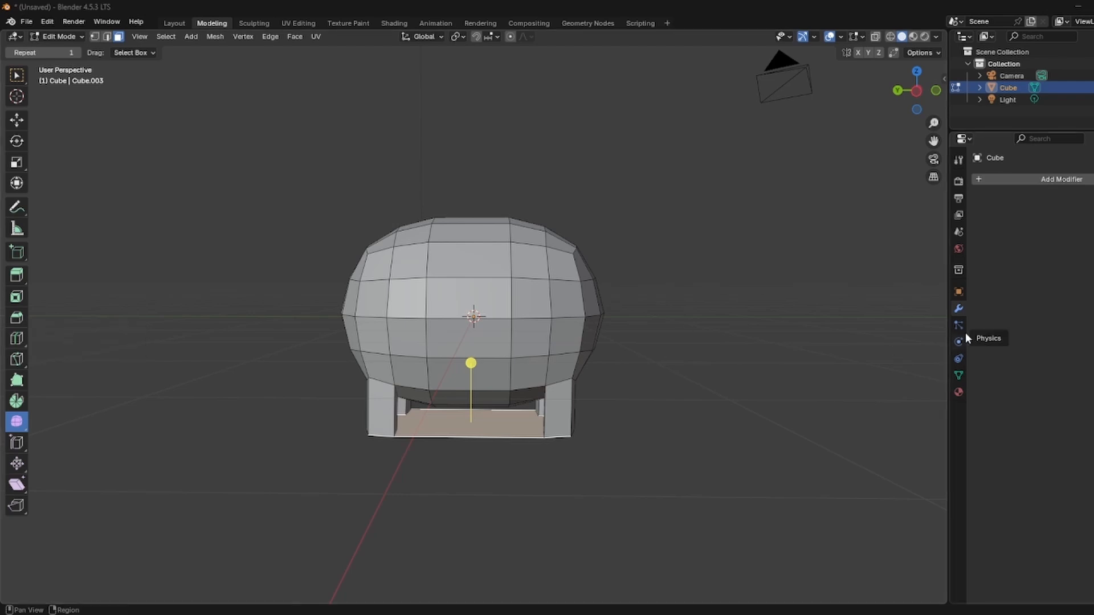
Step: Delete the flattened face joining the leg bottoms and add a Subdivision modifier to the body
key(x)
click(399, 370)
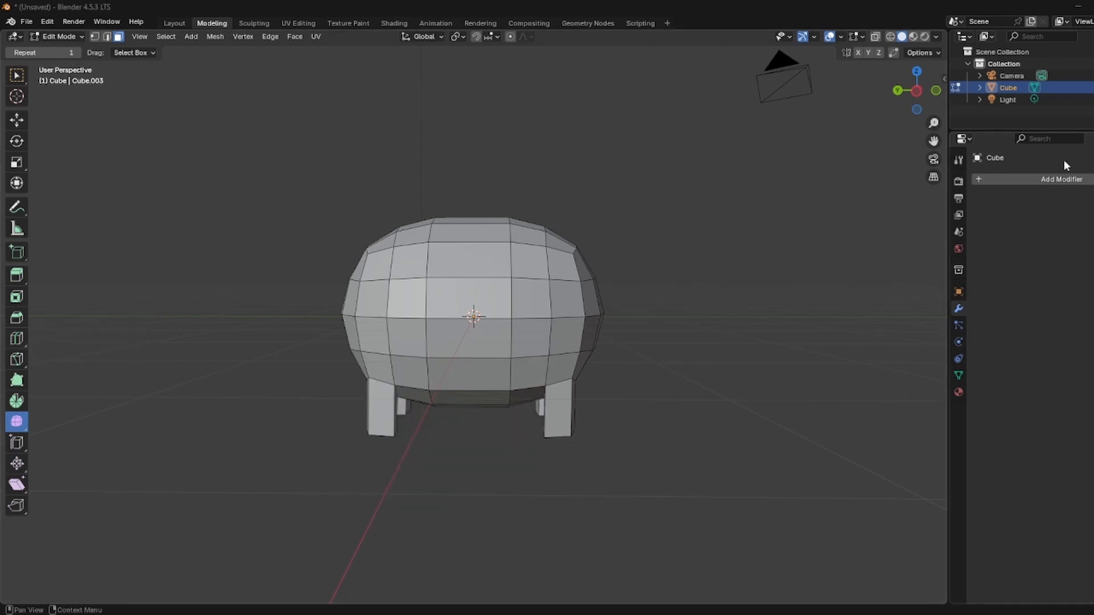
click(1061, 178)
click(1036, 179)
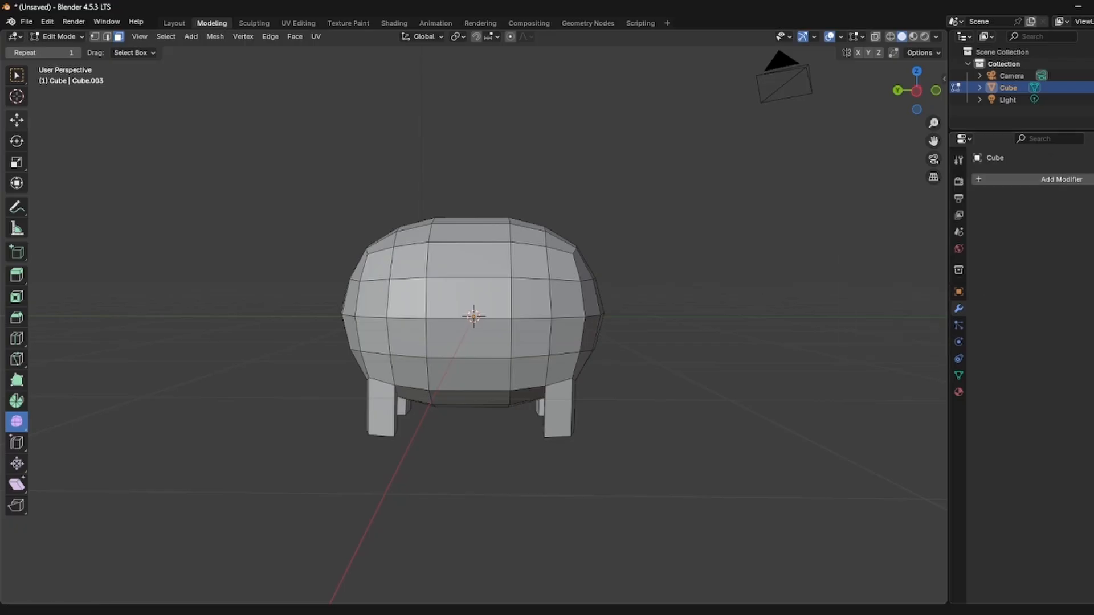
click(1025, 179)
text(sub)
click(973, 196)
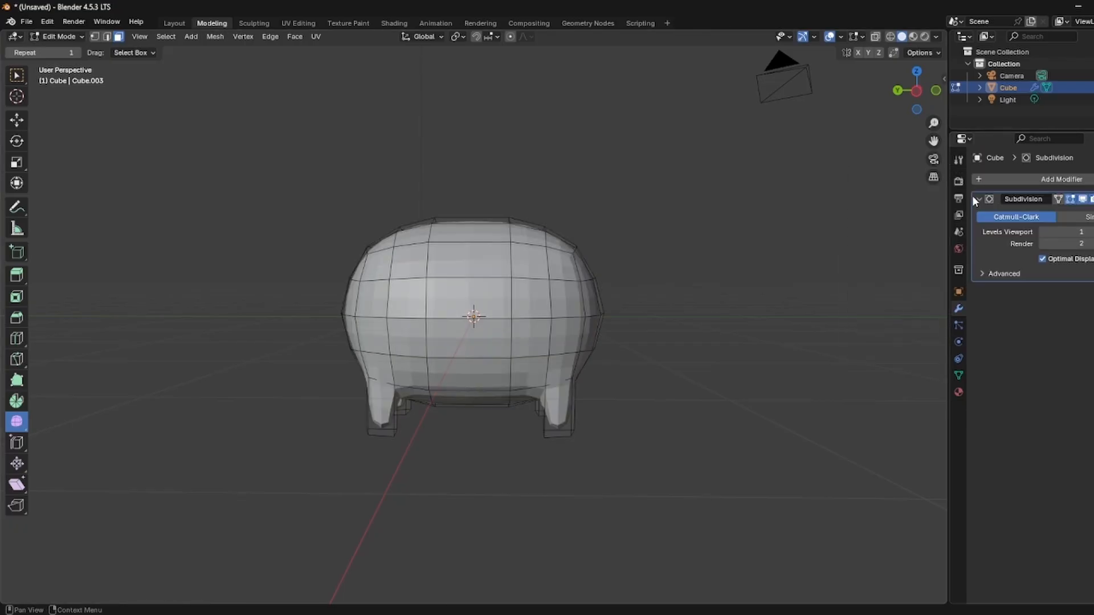
Step: Select the two matching upper faces at the front end of the body and extrude them upward into short ears
mouse_move(228, 328)
middle_down()
mouse_move(290, 381)
mouse_move(256, 332)
mouse_move(244, 335)
middle_up()
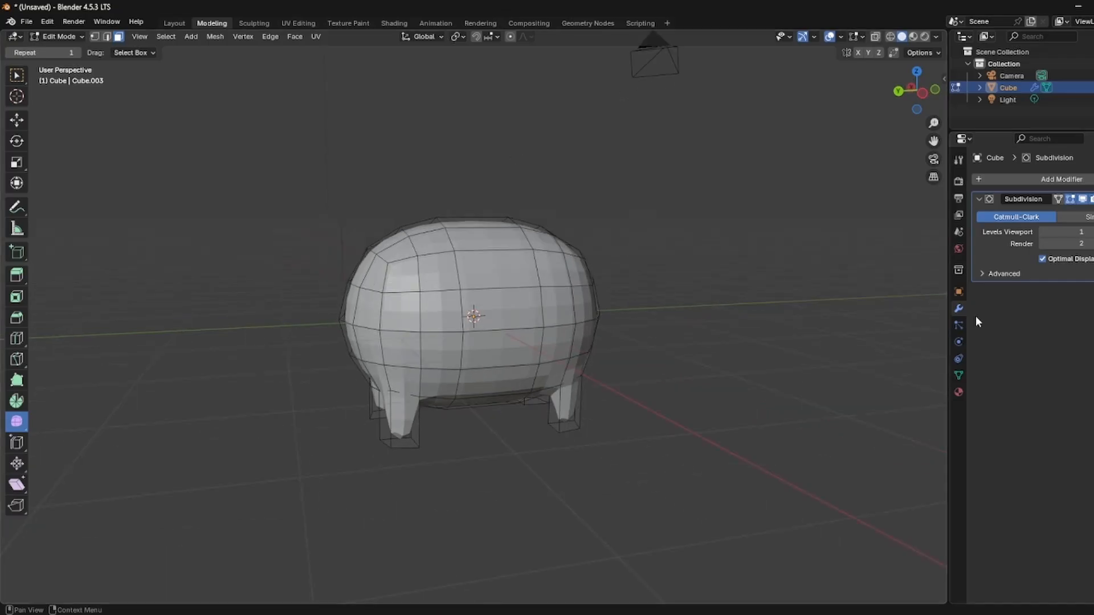
middle_drag(542, 311, 644, 337)
click(532, 294)
shift+click(420, 287)
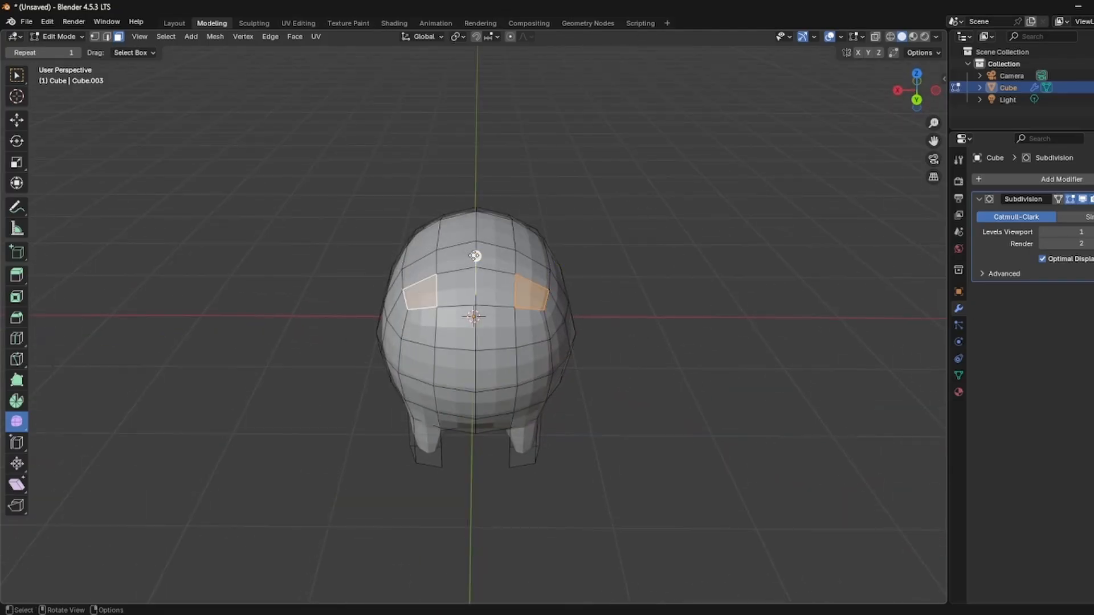
drag(476, 251, 490, 249)
key(KP_3)
drag(573, 196, 583, 266)
middle_drag(650, 185, 561, 254)
key(e)
click(537, 244)
middle_drag(649, 364, 519, 254)
key(e)
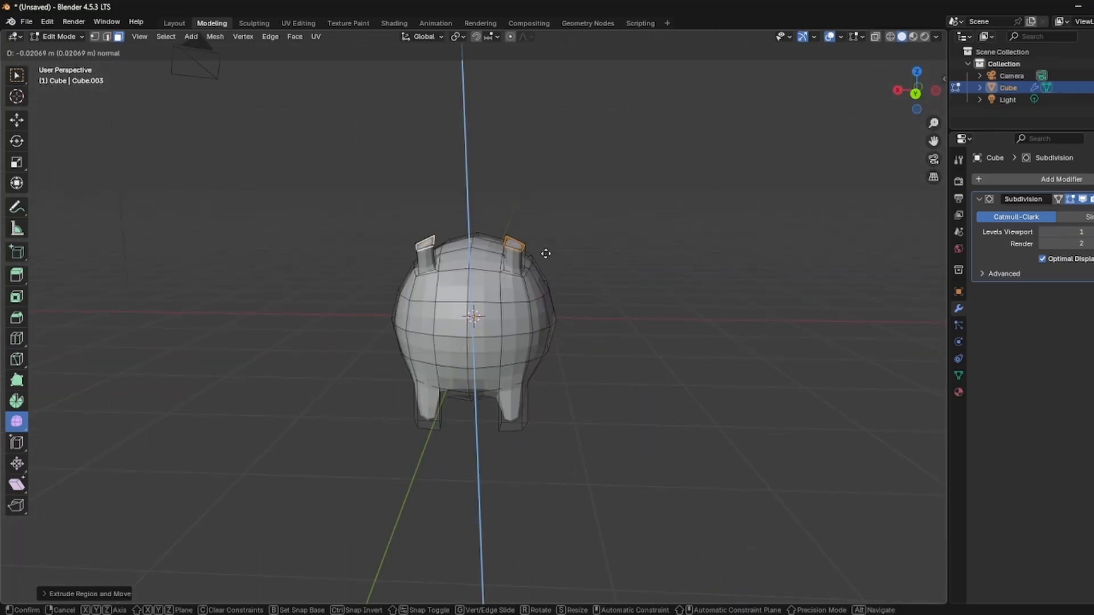
click(546, 253)
click(618, 286)
middle_drag(618, 285, 572, 282)
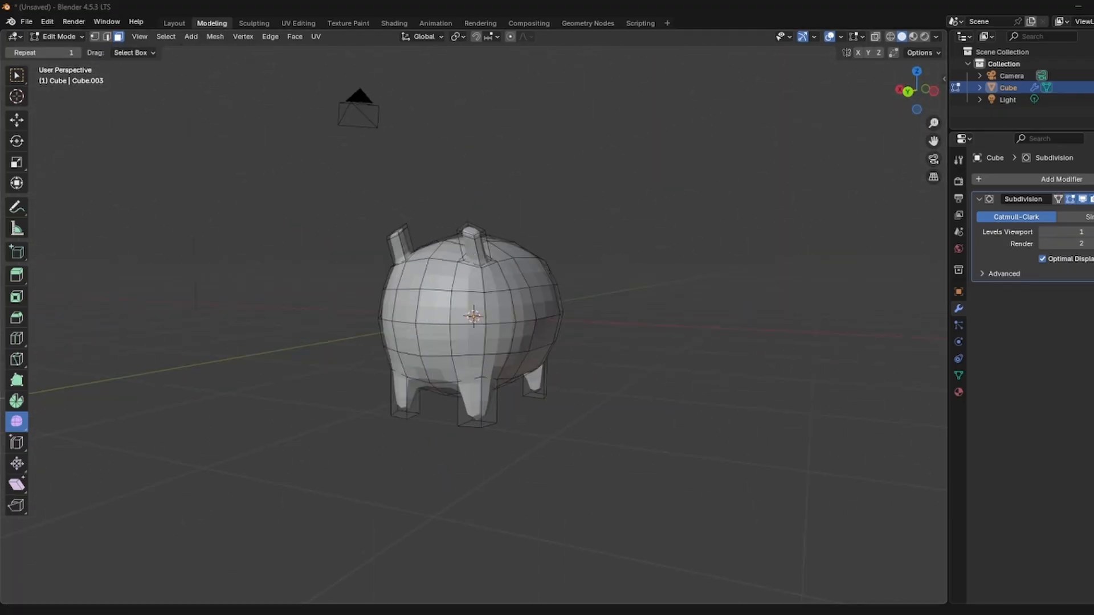
middle_drag(229, 419, 266, 430)
scroll(538, 297, up, 1)
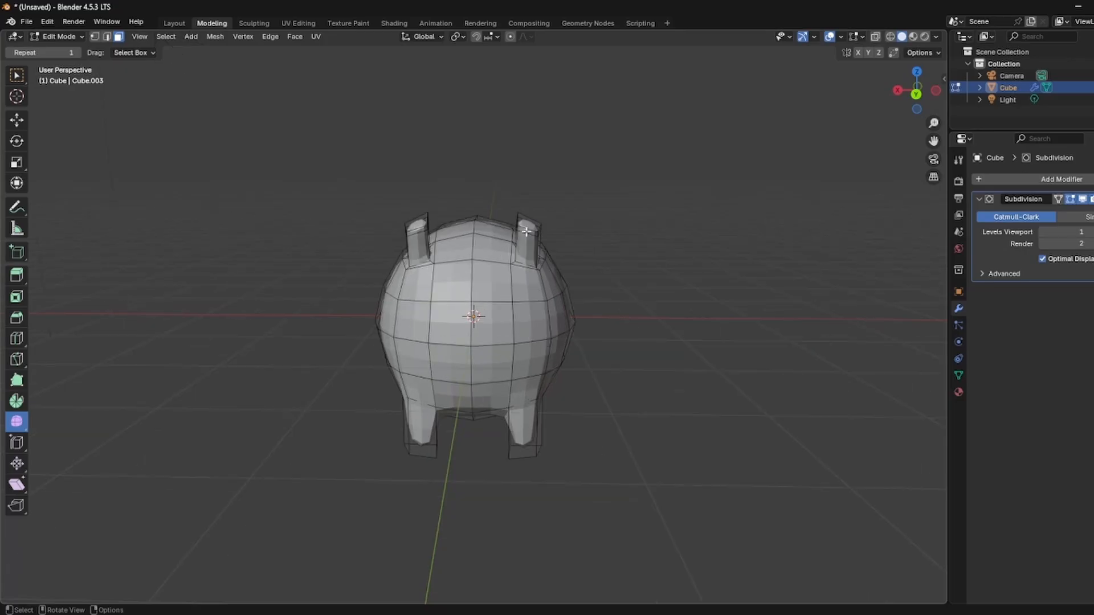
drag(403, 229, 579, 268)
click(579, 268)
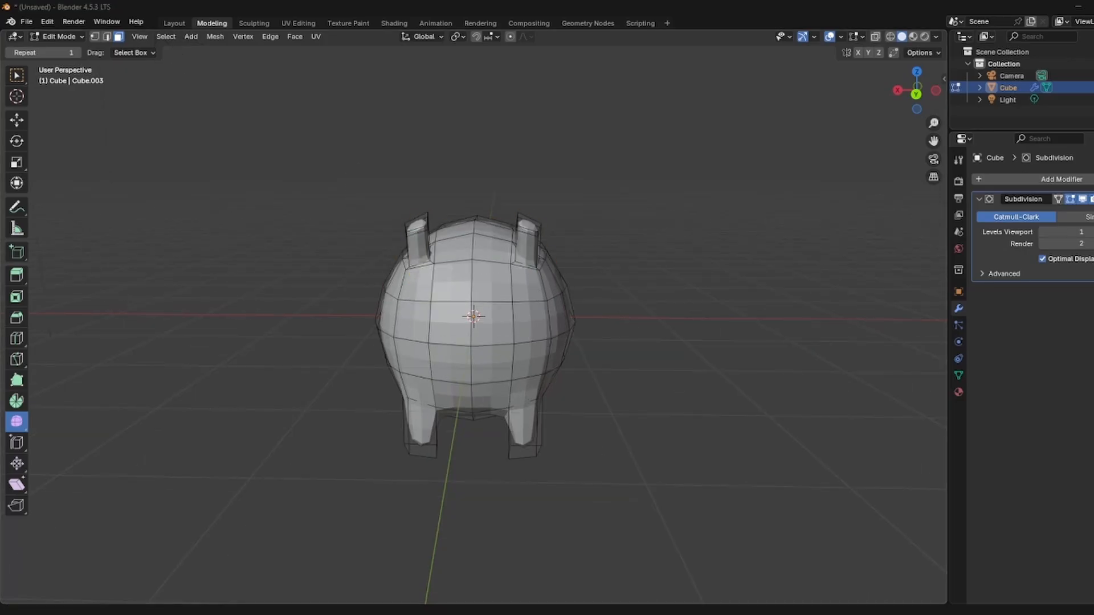
key(ctrl+z)
key(ctrl+z)
key(ctrl+z)
key(ctrl+z)
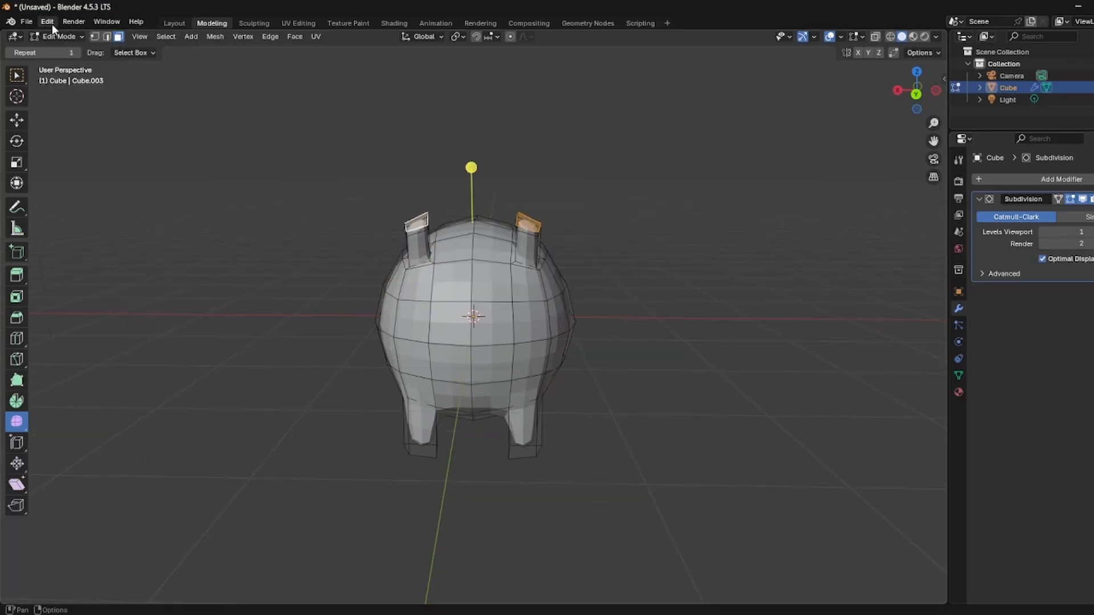
Step: Flatten the end faces of both ears by scaling them to 0 along the global Z axis
key(s)
key(z)
key(0)
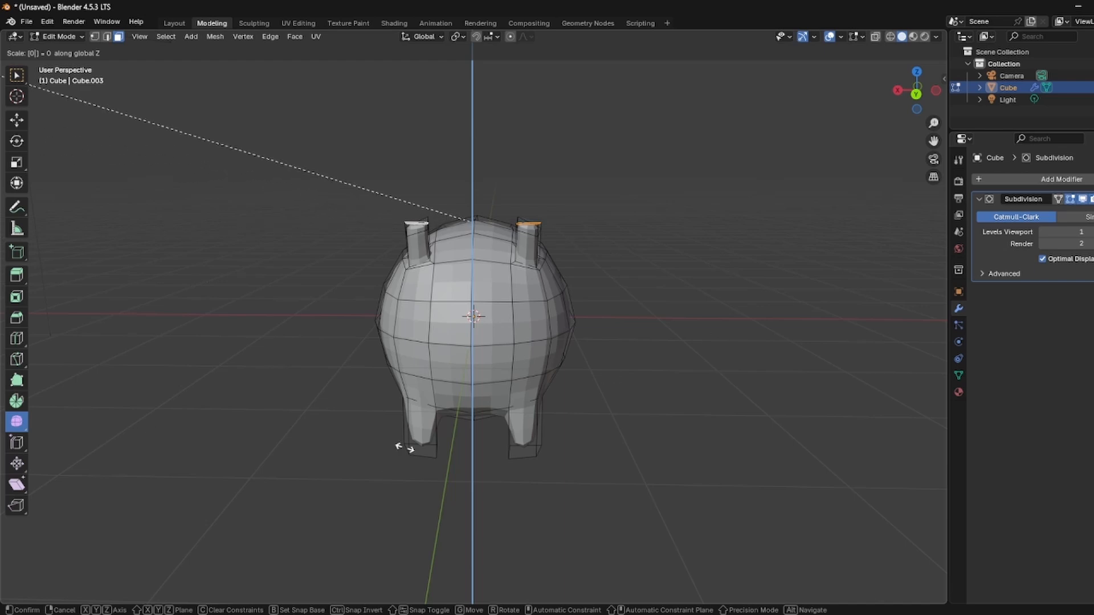
key(Return)
key(ctrl+KP_1)
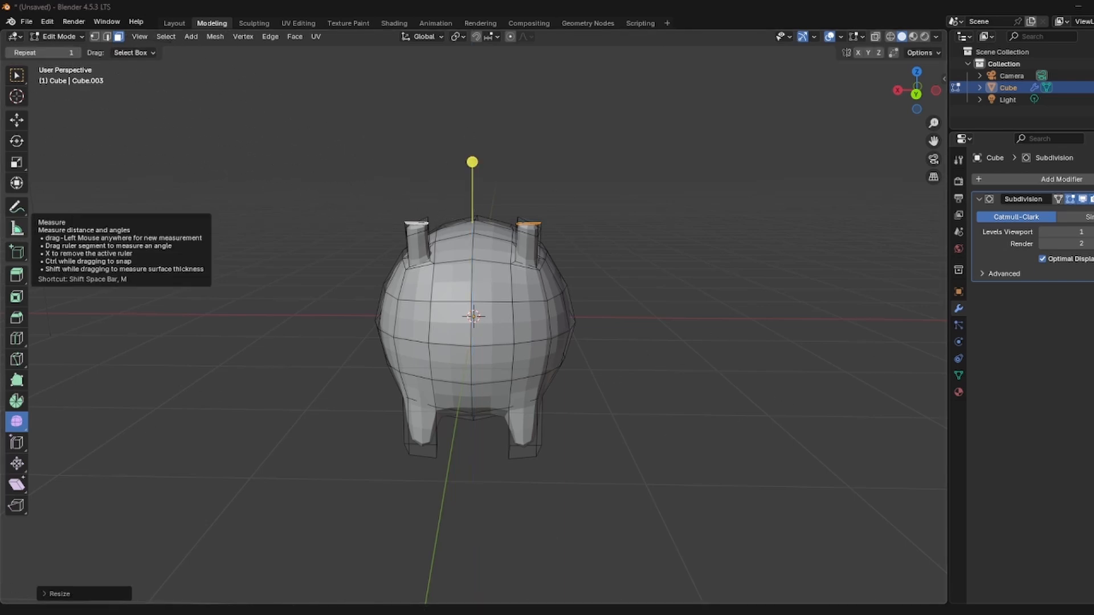
Step: Scale the ear end faces with the Scale tool so the ears flare outward to the sides with thin, pointed tips
click(17, 162)
drag(431, 216, 476, 172)
drag(430, 215, 387, 198)
mouse_move(393, 202)
middle_down()
mouse_move(459, 260)
mouse_move(404, 208)
middle_up()
click(618, 259)
Step: Examine the model with its ears in the Layout workspace and return to the Modeling workspace
middle_drag(620, 269, 599, 281)
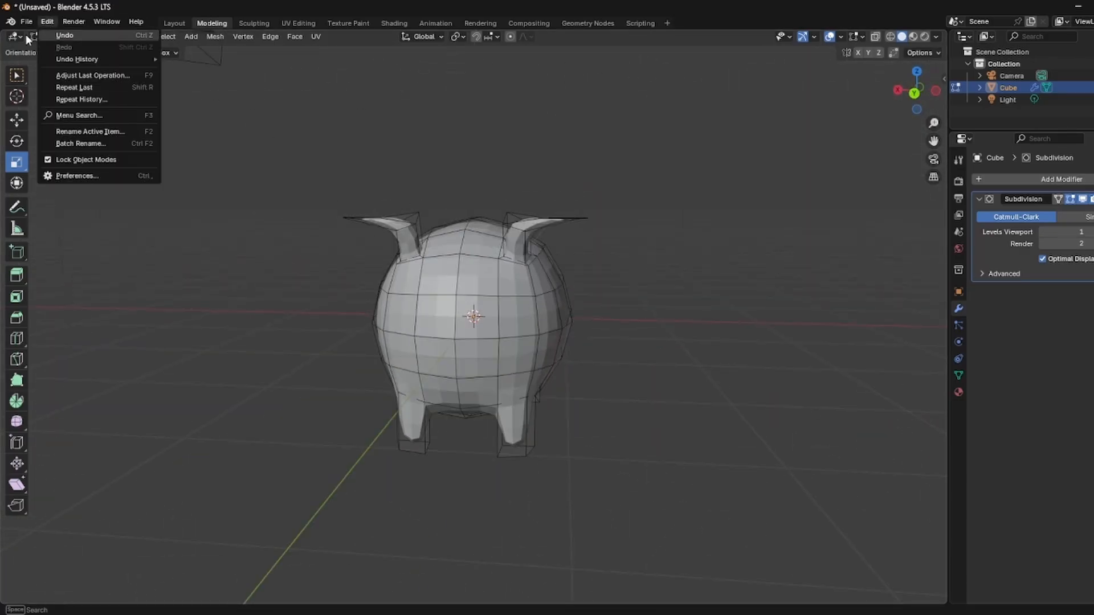
click(47, 21)
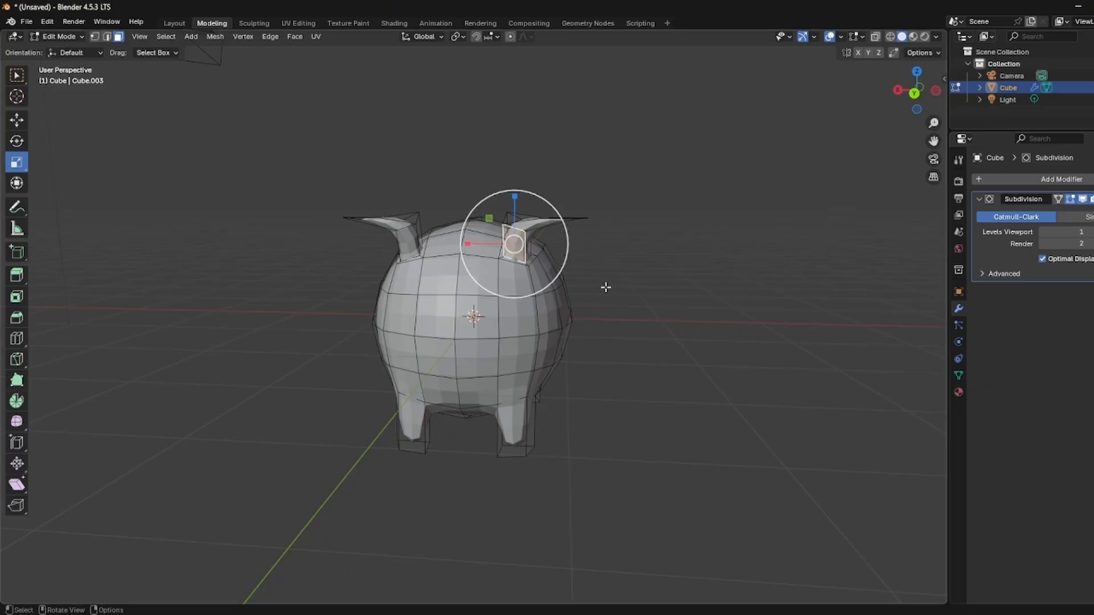
middle_drag(606, 285, 618, 273)
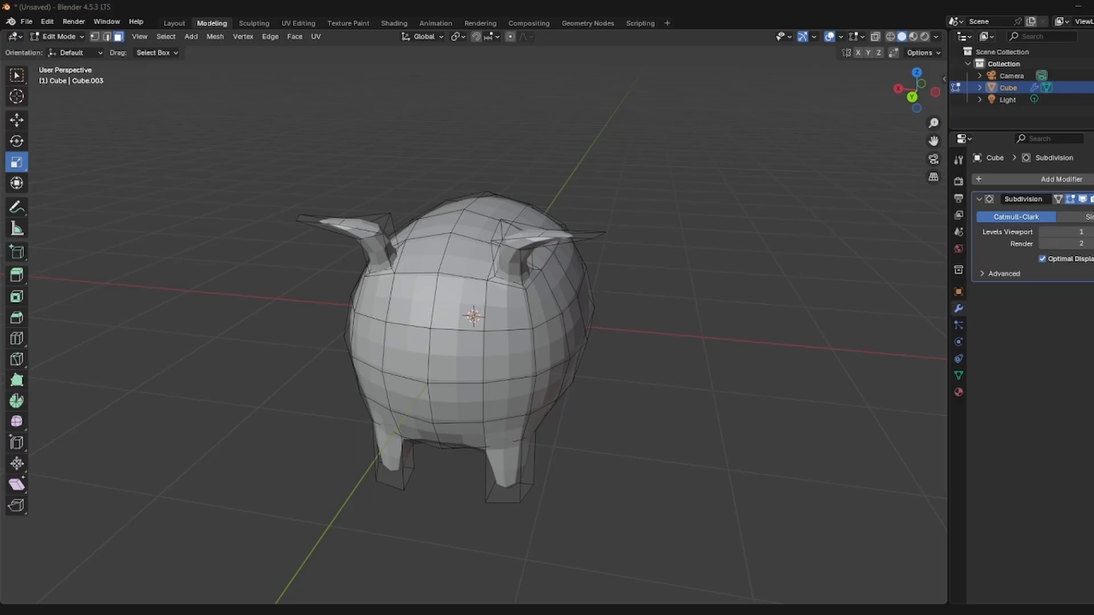
click(175, 23)
click(581, 406)
mouse_move(584, 408)
middle_down()
mouse_move(546, 401)
mouse_move(587, 388)
middle_up()
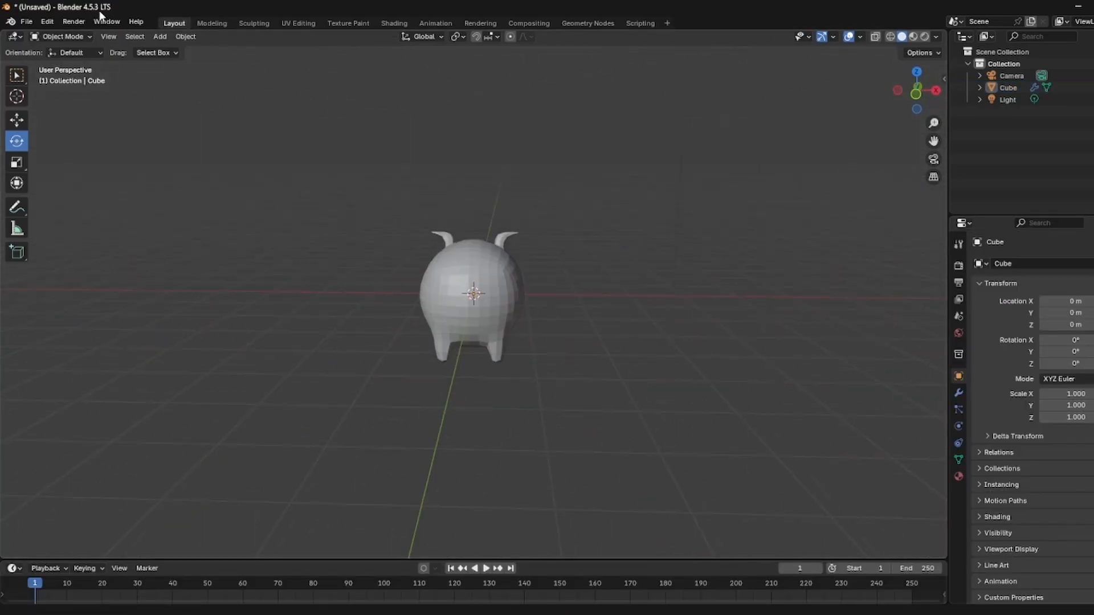
click(212, 24)
Step: Select the four central faces on the rear of the body and inset them as one small square region
middle_drag(419, 302, 443, 280)
click(430, 271)
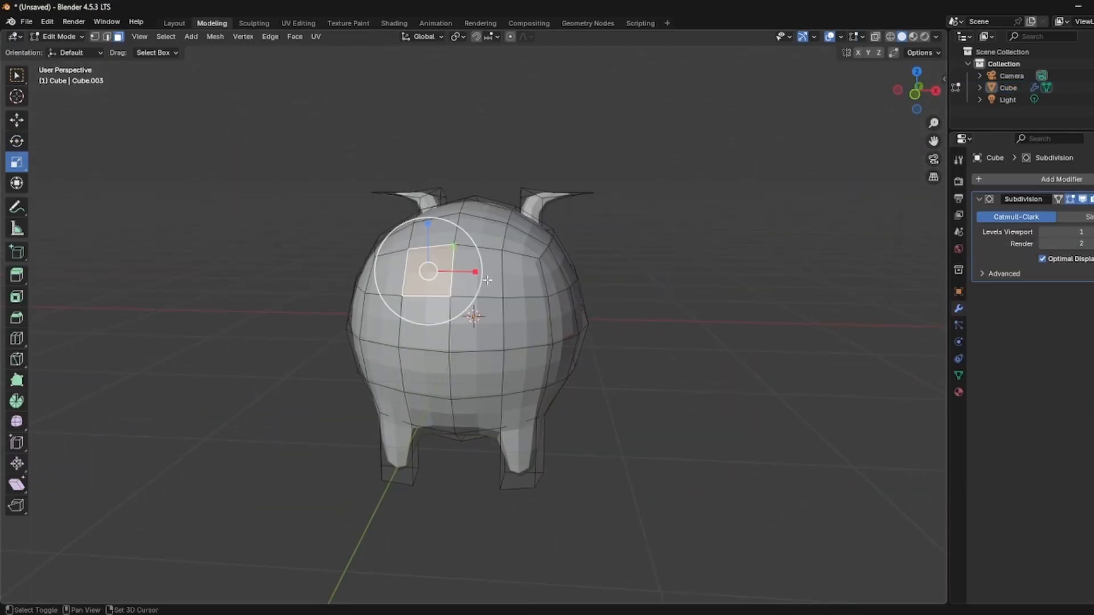
shift+click(483, 276)
shift+click(428, 321)
shift+click(476, 322)
middle_drag(478, 323, 571, 335)
drag(639, 262, 646, 292)
click(16, 297)
middle_drag(741, 279, 635, 291)
scroll(634, 292, up, 2)
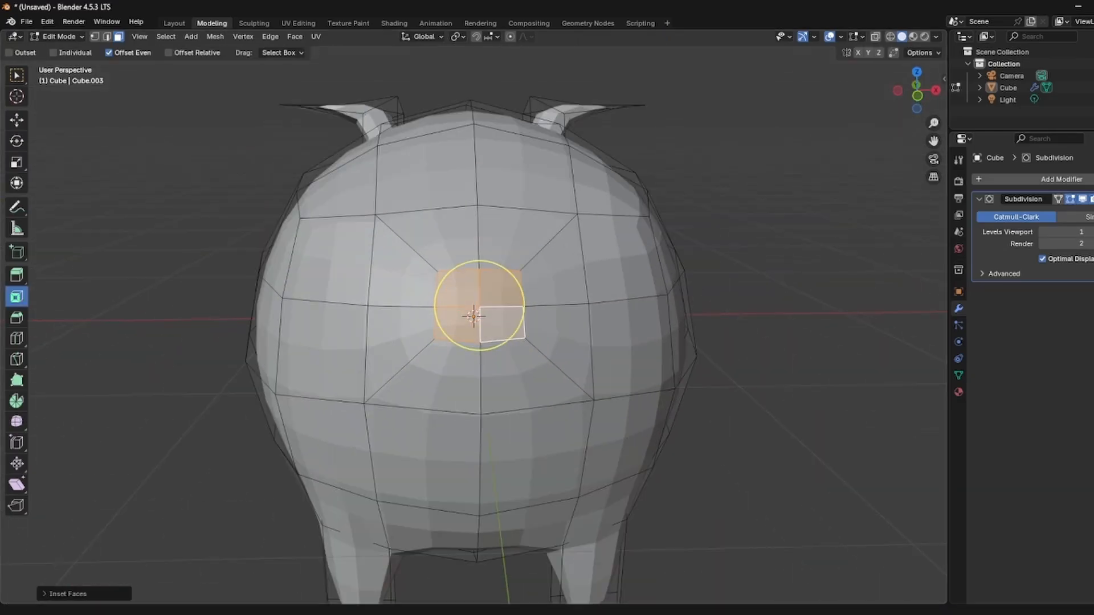
Step: Shift the inset rear faces slightly down along Z and reselect a small upper face of the inset region
click(20, 119)
drag(478, 259, 477, 264)
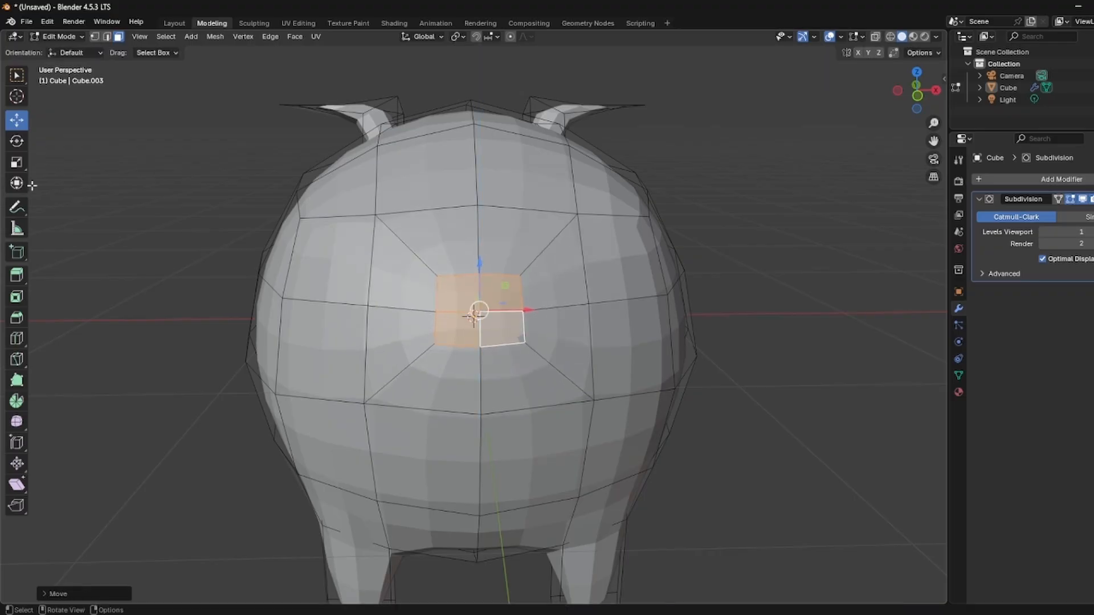
middle_drag(86, 296, 165, 348)
click(728, 299)
middle_drag(723, 299, 501, 234)
click(252, 210)
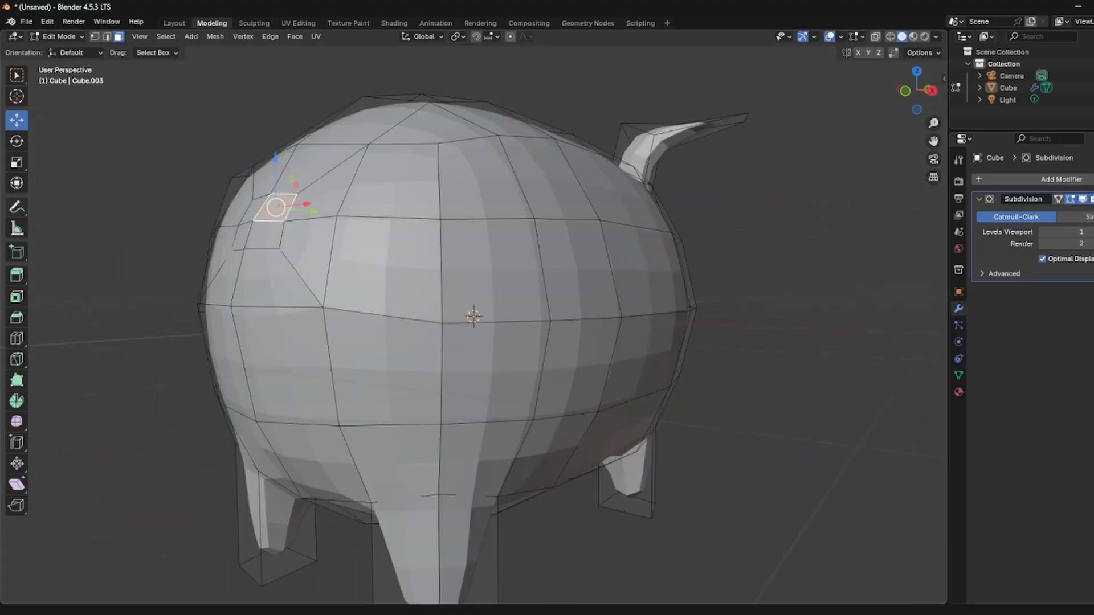
middle_drag(252, 211, 134, 325)
shift+click(377, 416)
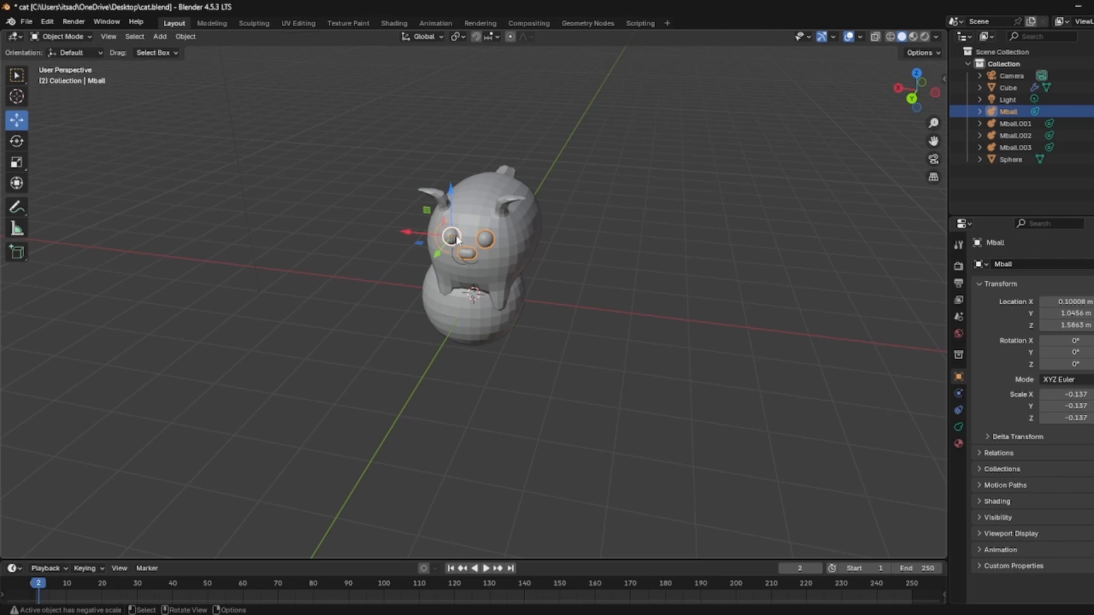
Step: Delete the metaball objects that form the eyes and snout
right_click(1021, 111)
click(1022, 113)
right_click(973, 114)
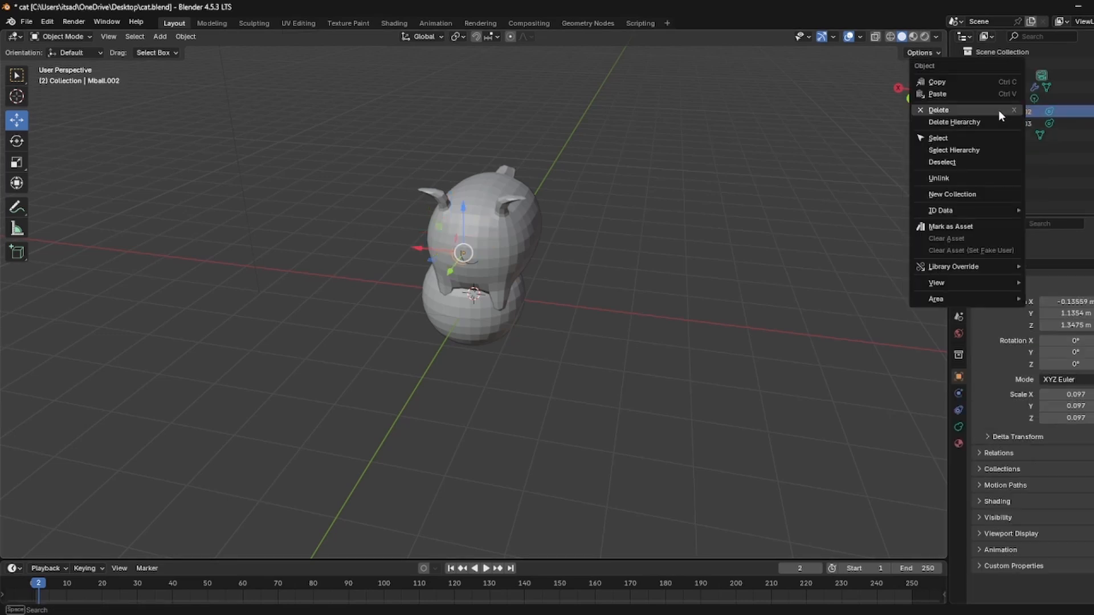
click(998, 114)
Step: Move the sphere along the Y axis to about 1.18 m, in front of the body
click(477, 308)
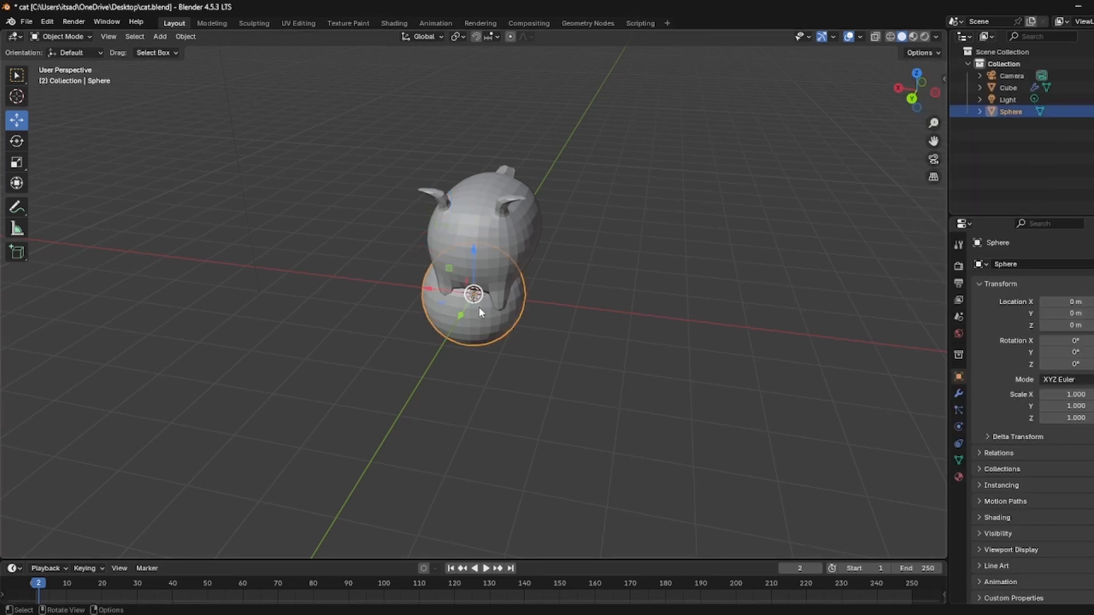
key(g)
key(y)
click(331, 372)
Step: In back view, raise the sphere to about Z 1.55 m and shift it sideways to about X 0.52 m
key(ctrl+KP_1)
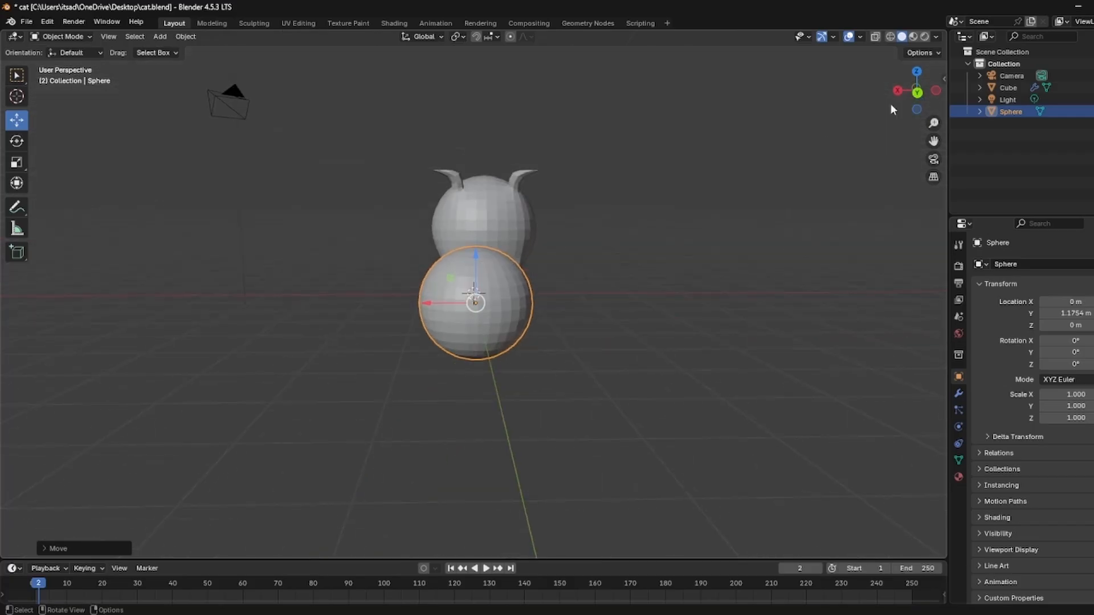
key(g)
key(z)
click(436, 214)
key(g)
key(x)
click(409, 205)
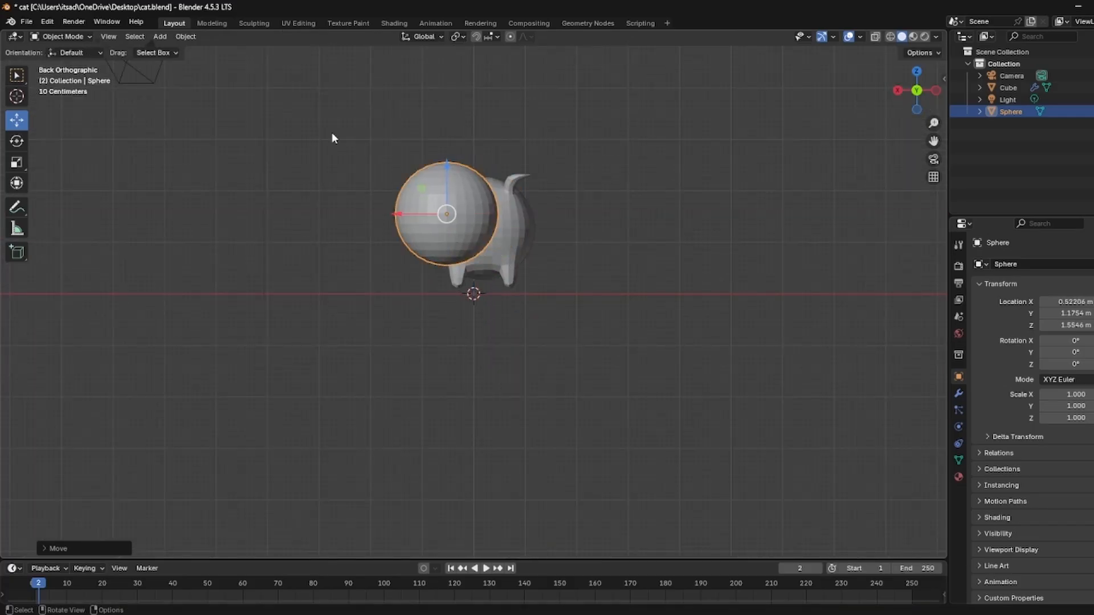
Step: Scale the sphere to about -0.19 as an eye and duplicate it across the face to about X -0.49 m
key(s)
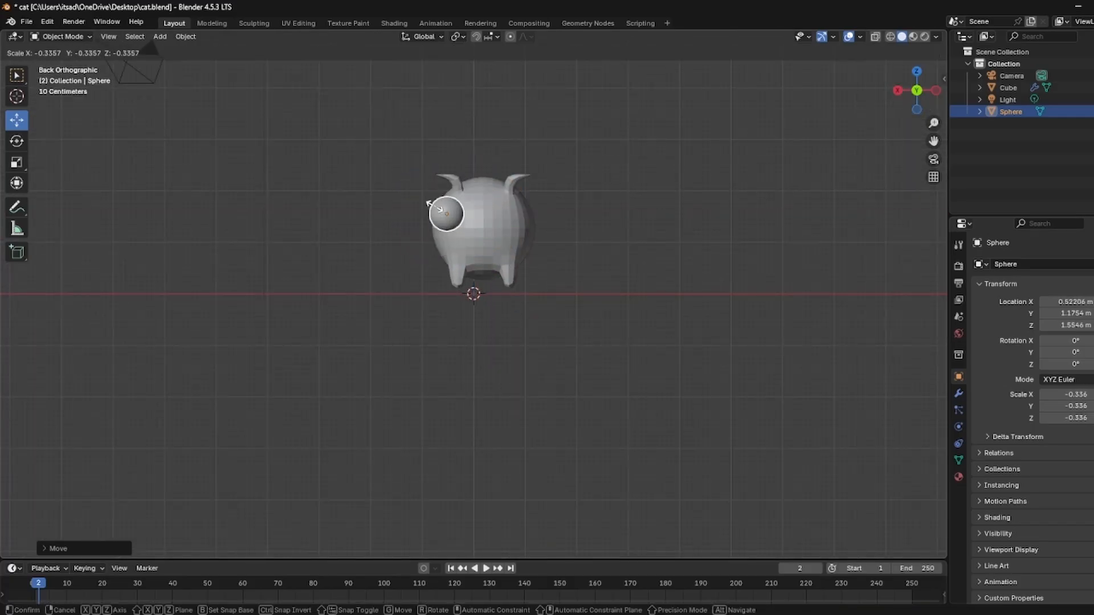
click(456, 219)
key(shift+d)
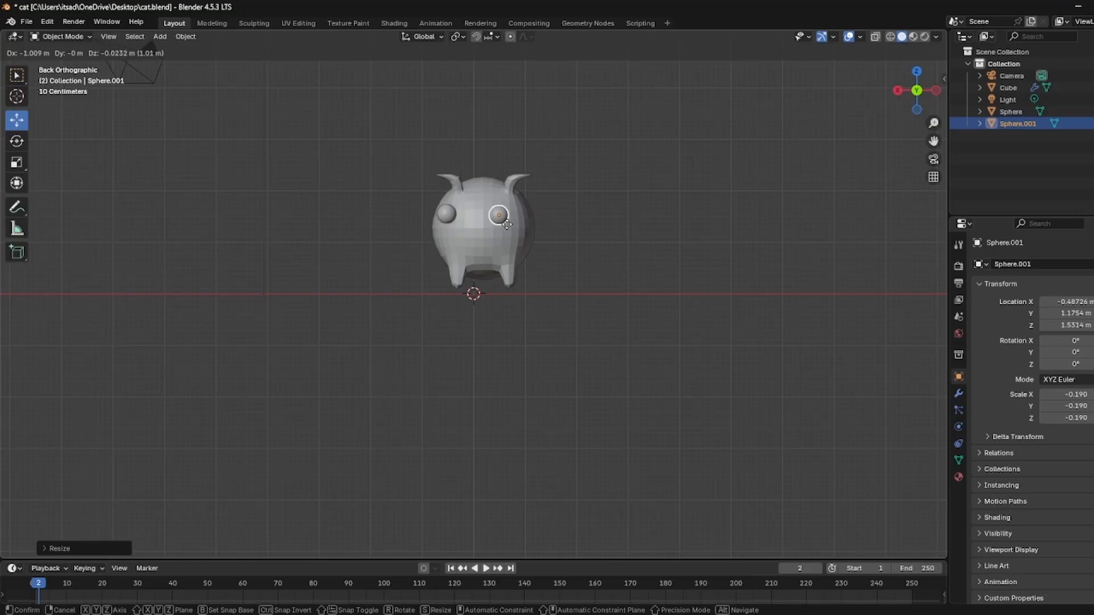
click(507, 224)
Step: Move the original eye sphere toward its duplicate, to about X 0.13 m and Z 1.52 m
click(447, 214)
key(g)
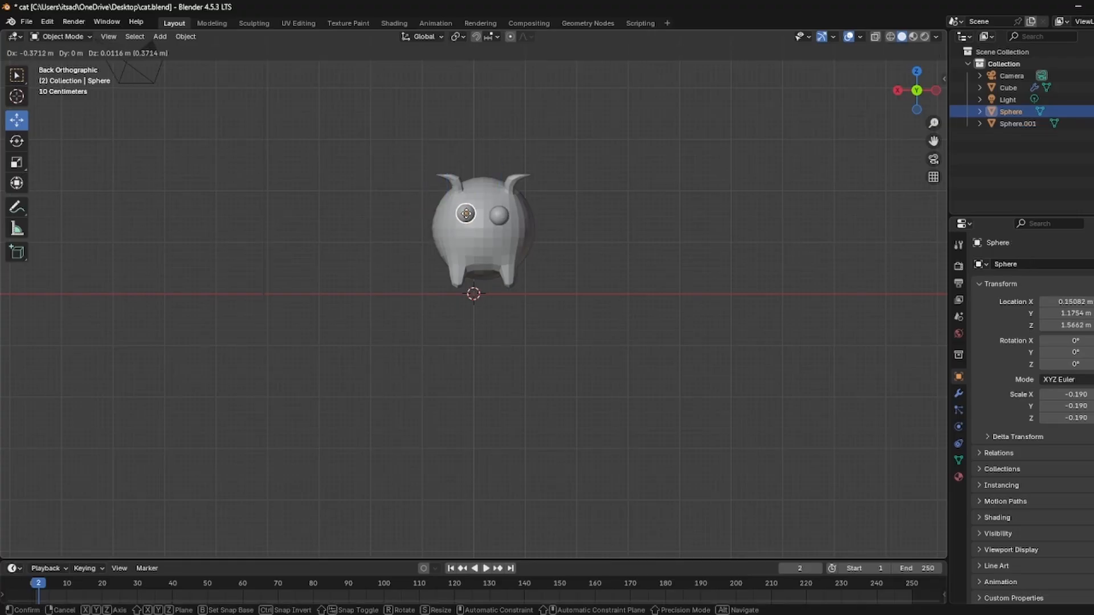
click(484, 232)
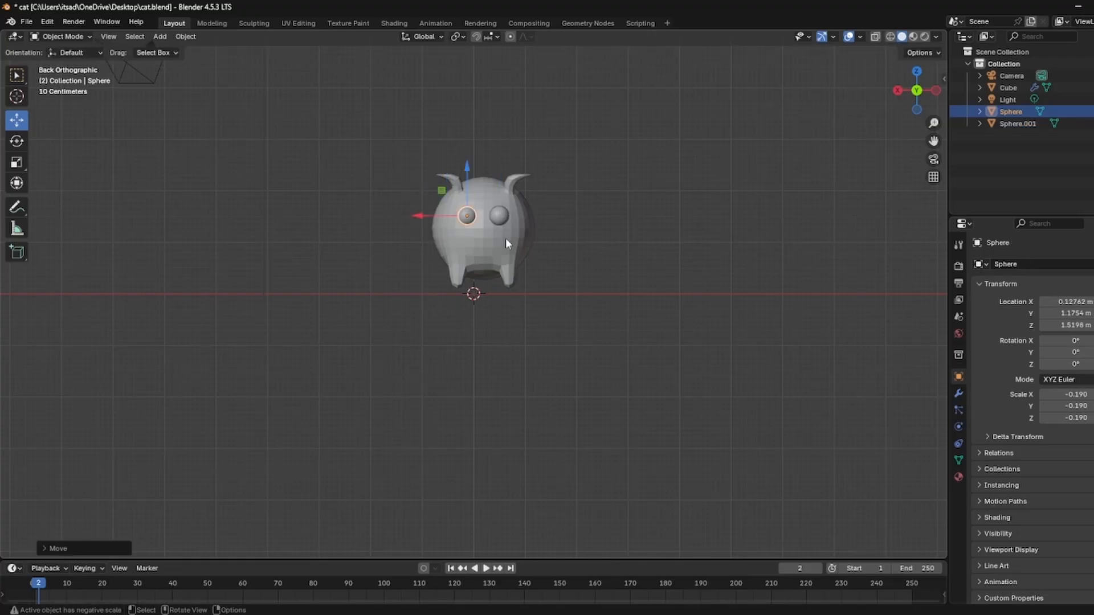
Step: Push the original eye sphere back along Y toward the face, to about 1.11 m
middle_drag(505, 237, 423, 217)
click(418, 226)
drag(375, 228, 381, 218)
click(406, 217)
click(361, 265)
middle_drag(363, 264, 486, 247)
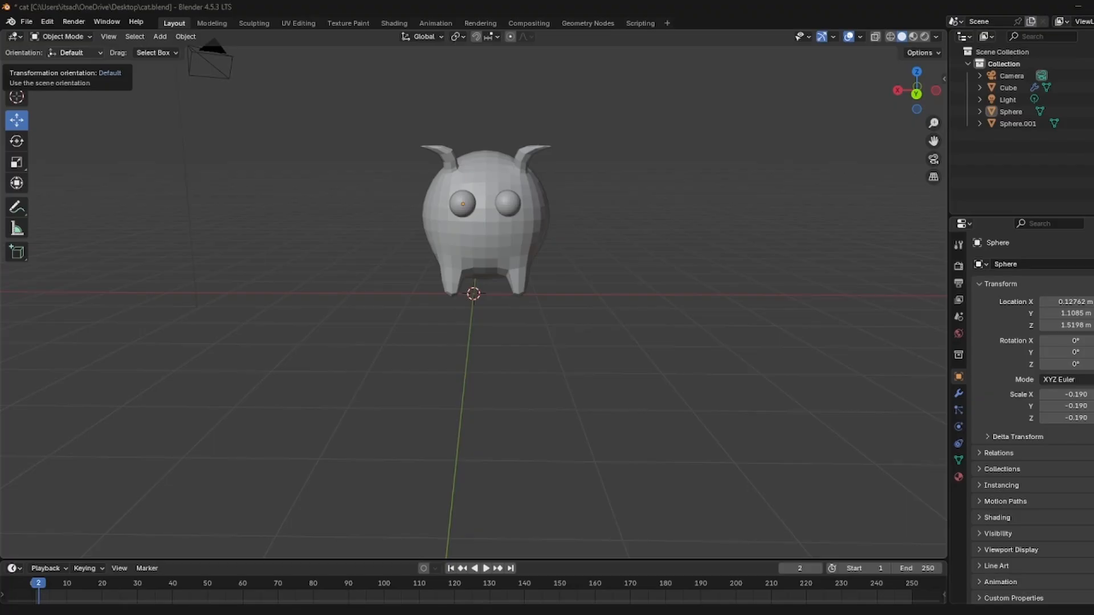
Step: Add a UV sphere and scale it down to about 0.21
click(160, 37)
mouse_move(194, 51)
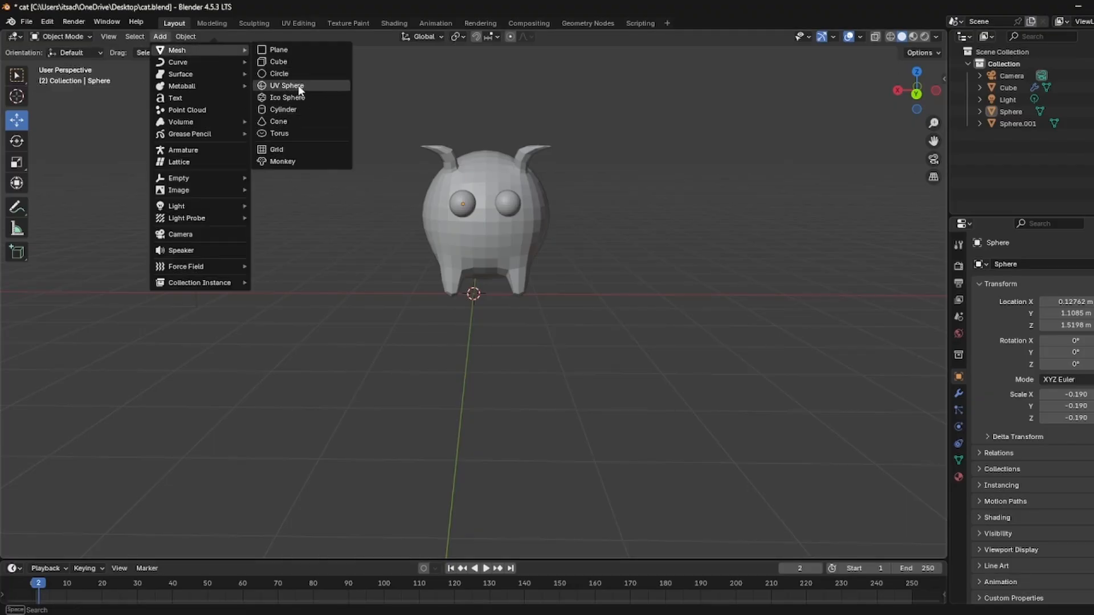
click(299, 85)
key(s)
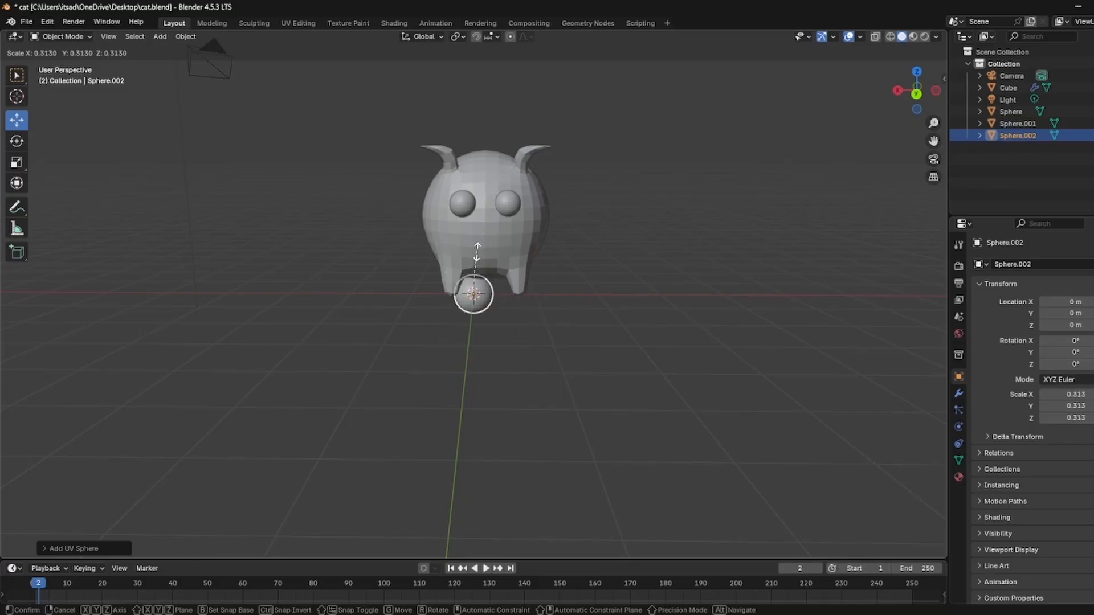
click(477, 252)
key(s)
click(476, 254)
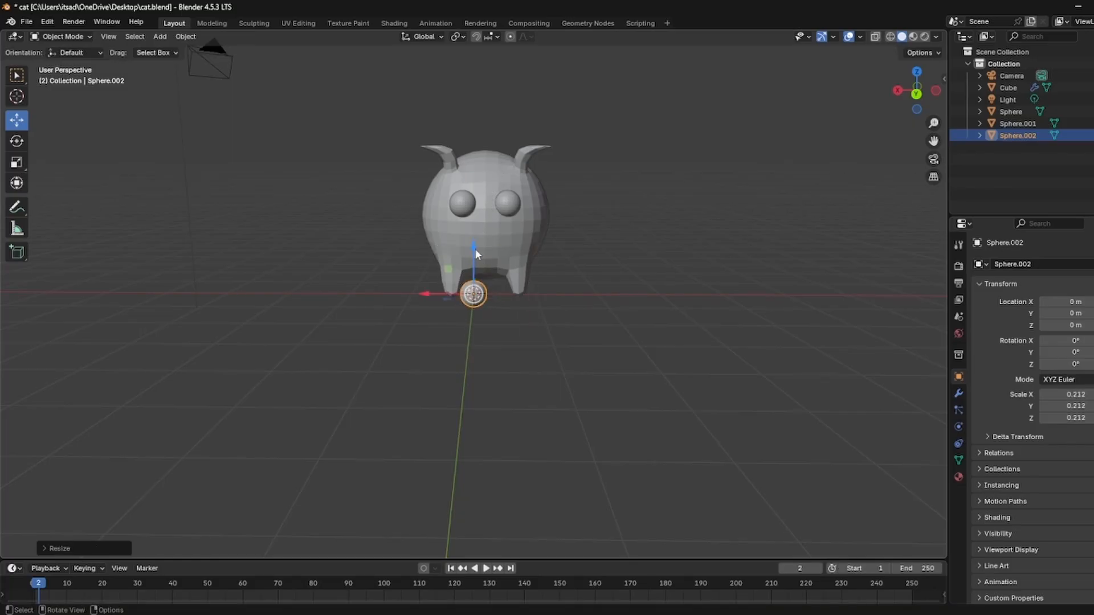
Step: Raise the new small sphere and move it along Y onto the face, just below the eyes
drag(475, 251, 451, 202)
middle_drag(285, 319, 400, 326)
drag(525, 219, 590, 244)
middle_drag(556, 300, 419, 311)
Step: Duplicate the small cheek sphere and place the copy beside it at about X -0.32 m, Y 1.05 m, Z 1.2 m
key(shift+d)
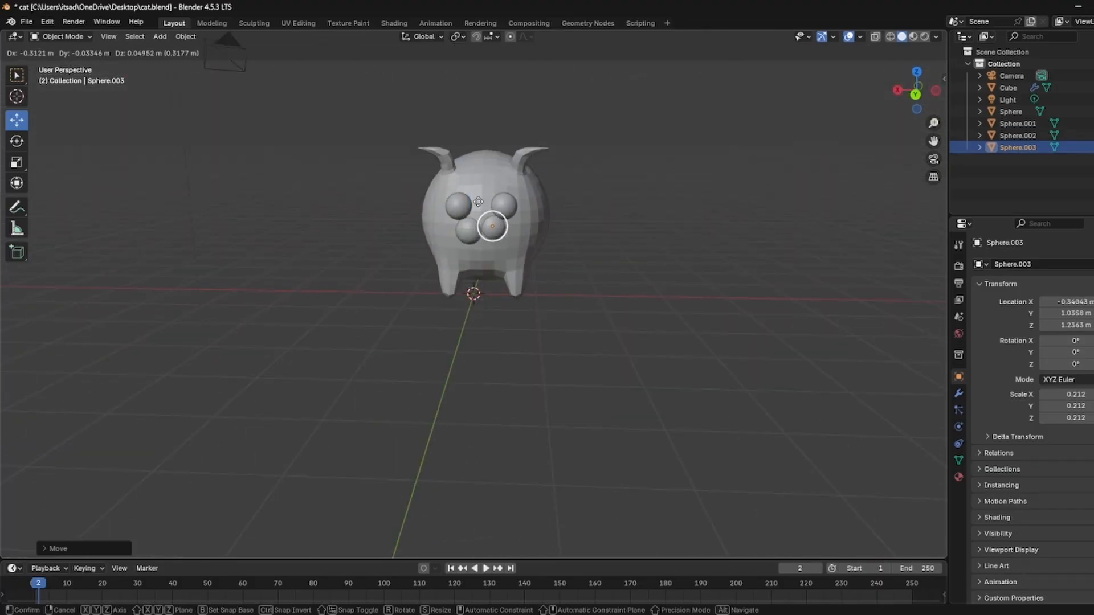
click(474, 201)
middle_drag(259, 354, 564, 252)
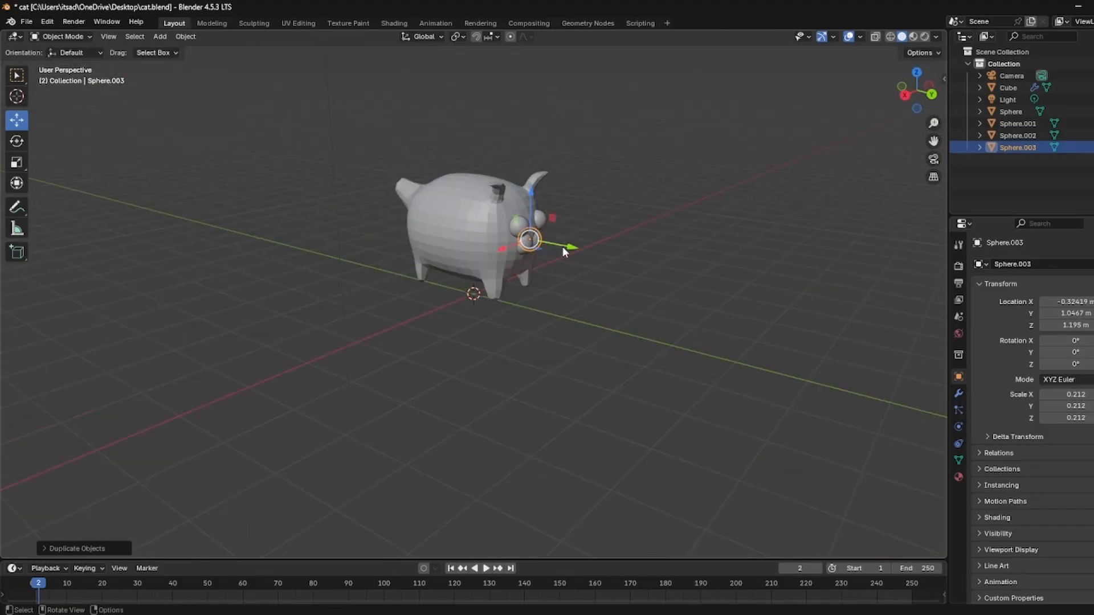
Step: Move the copied cheek sphere forward along Y to about 1.08 m and deselect it
drag(564, 250, 566, 251)
scroll(511, 323, down, 1)
click(510, 324)
Step: Scale the copied cheek sphere down to about 0.15 and the original cheek sphere to about 0.19
middle_drag(513, 328, 413, 308)
scroll(425, 293, up, 3)
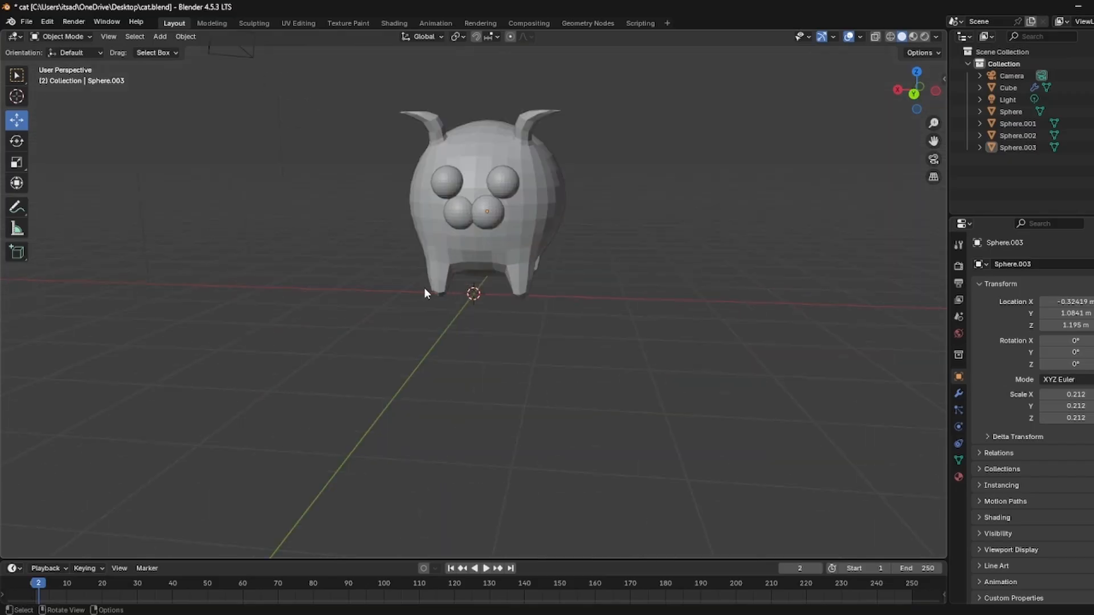
scroll(424, 294, up, 1)
click(482, 199)
key(s)
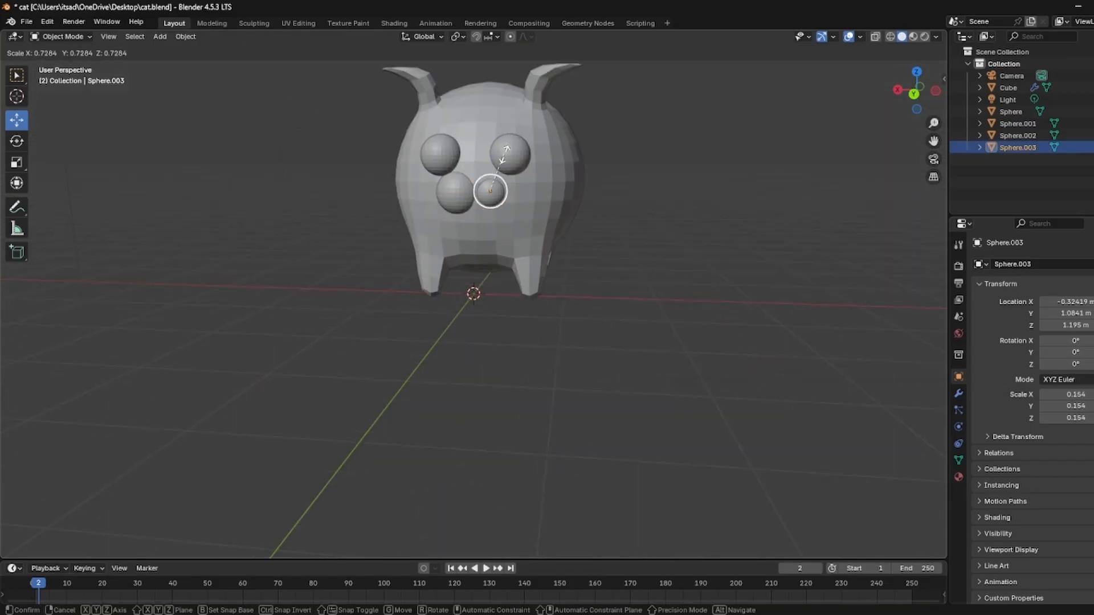
click(504, 155)
click(459, 194)
key(s)
click(461, 188)
Step: Scale the copied cheek sphere back up to about 0.18 to roughly match the other cheek
click(488, 188)
key(s)
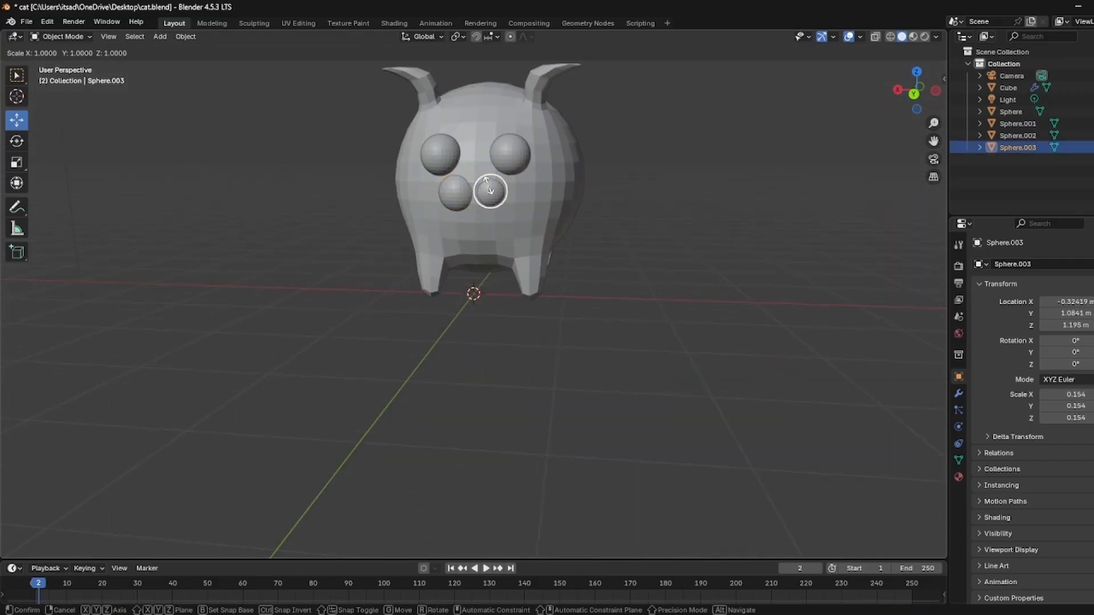
click(488, 186)
key(s)
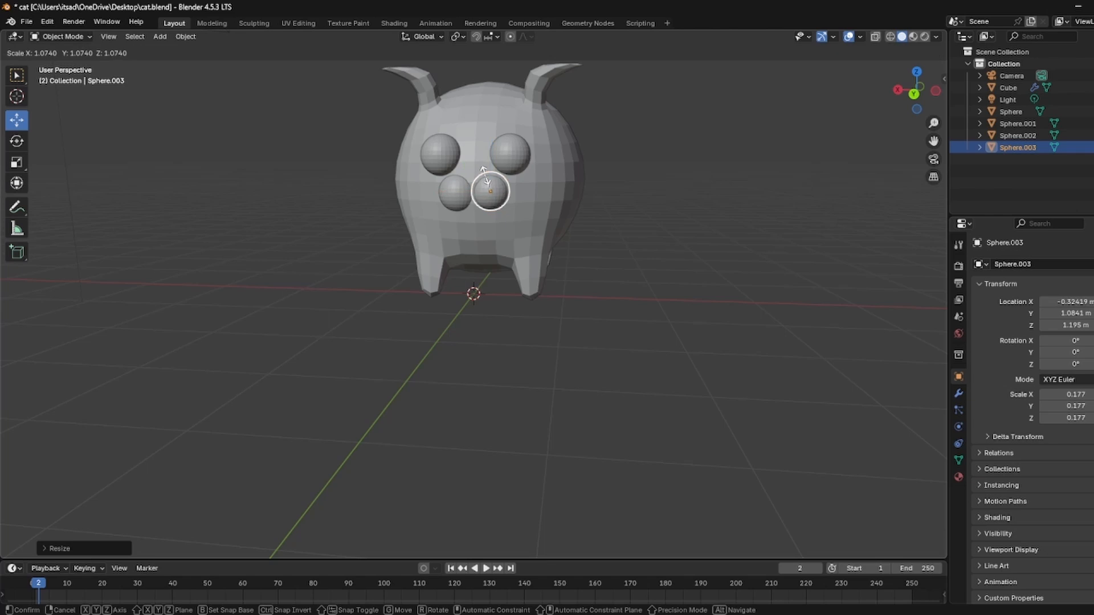
click(488, 181)
Step: Bring the two cheek spheres together along X, the original at about -0.11 m and the copy at about -0.30 m
click(453, 191)
key(g)
key(x)
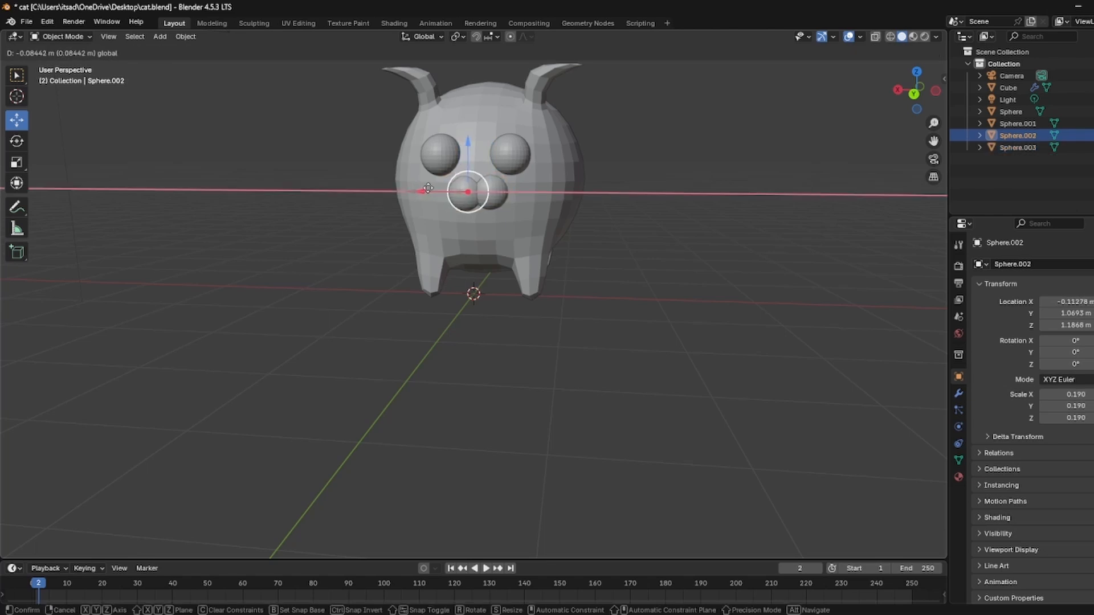
drag(428, 188, 463, 188)
click(498, 192)
click(259, 251)
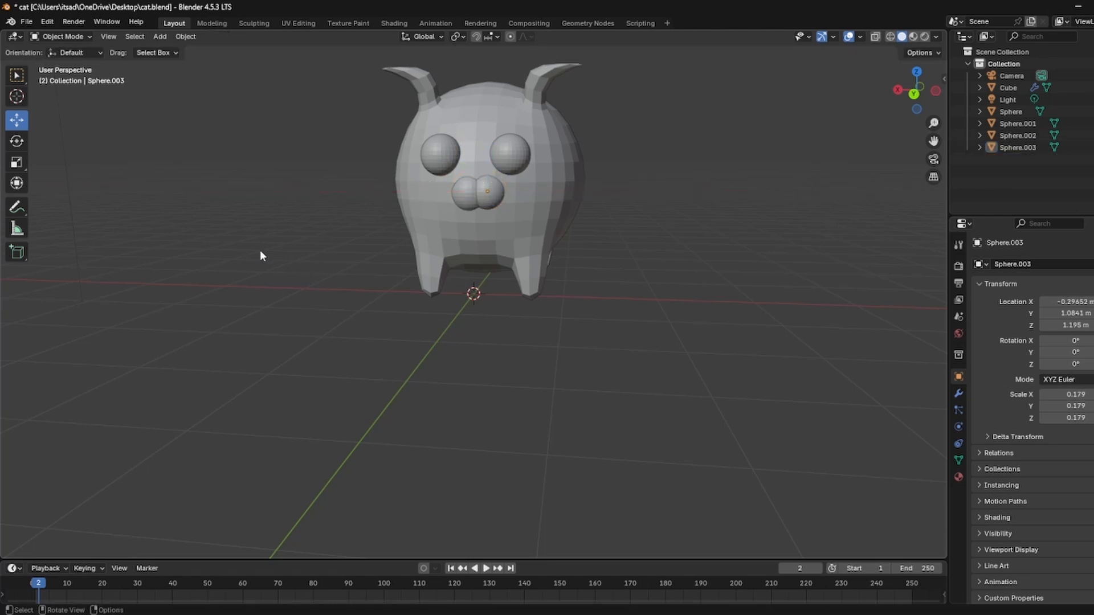
scroll(260, 251, down, 1)
mouse_move(259, 212)
middle_down()
mouse_move(282, 206)
mouse_move(260, 205)
middle_up()
scroll(260, 205, up, 1)
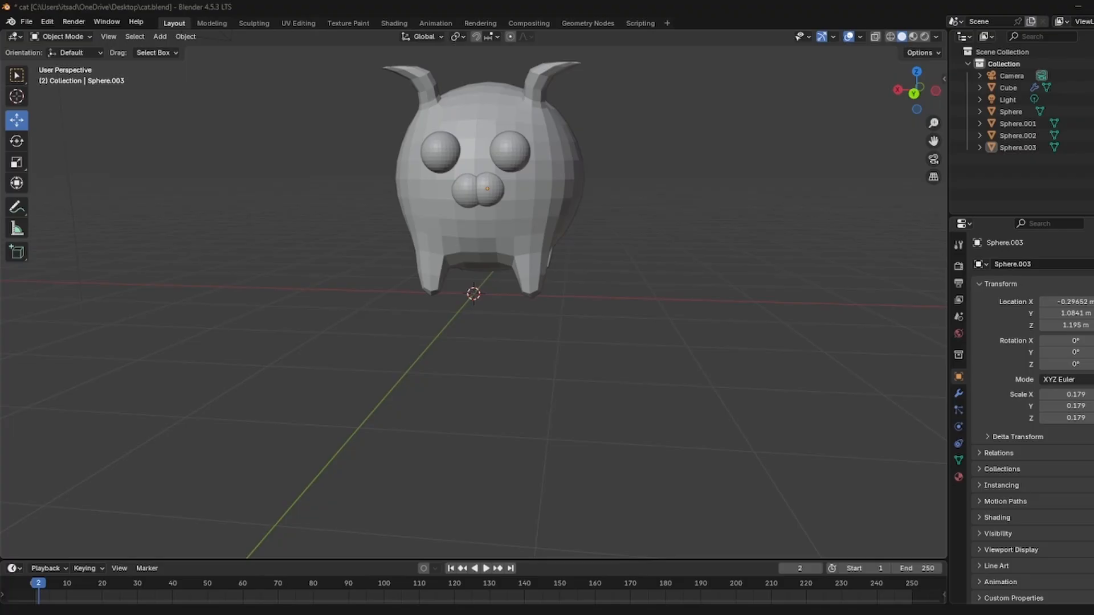
middle_drag(234, 164, 232, 177)
scroll(232, 176, up, 2)
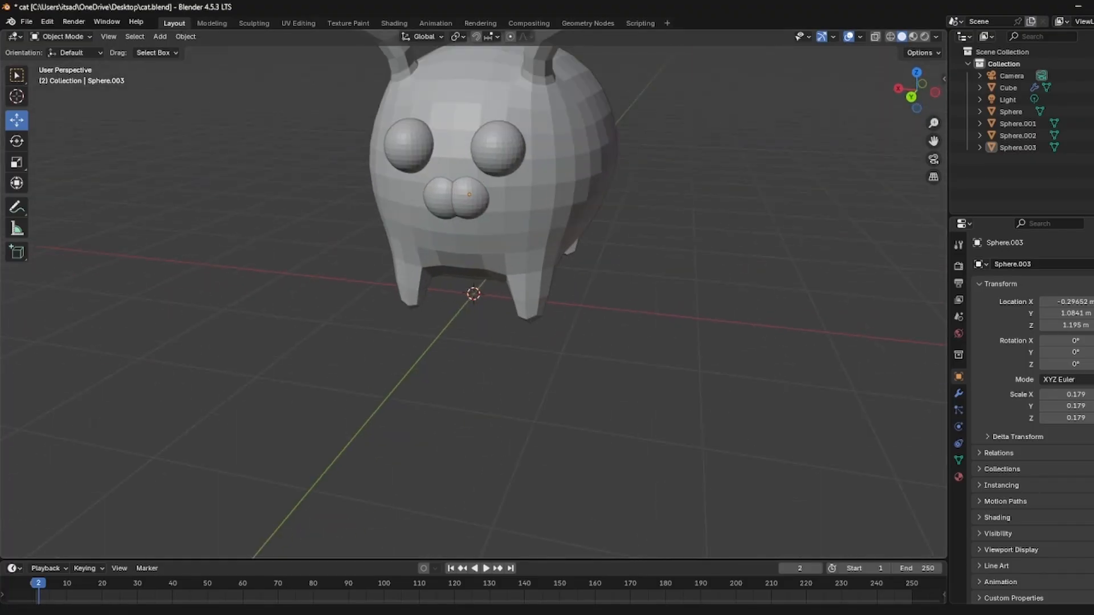